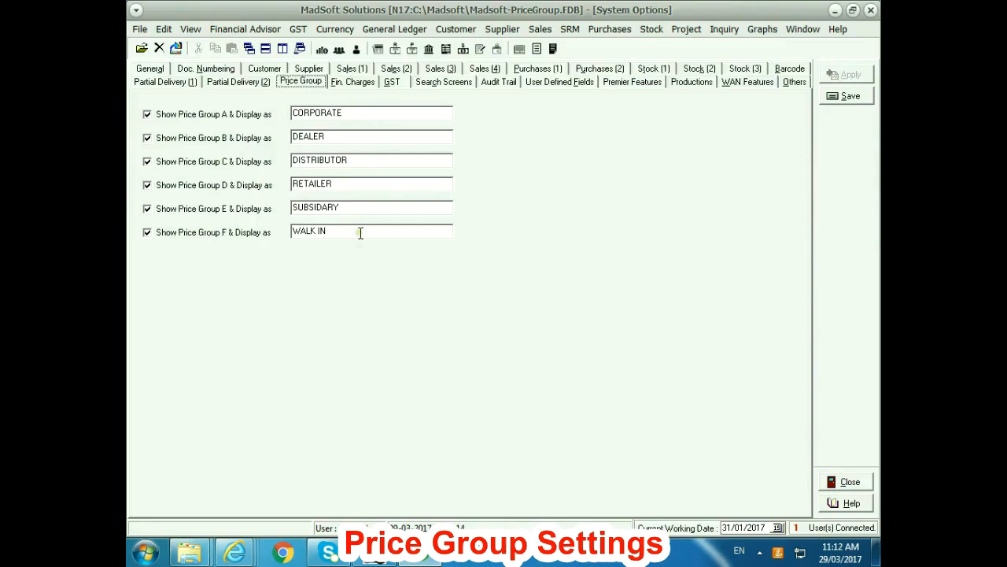
- Save the price group display names and switch to the Stock module
left_click(849, 97)
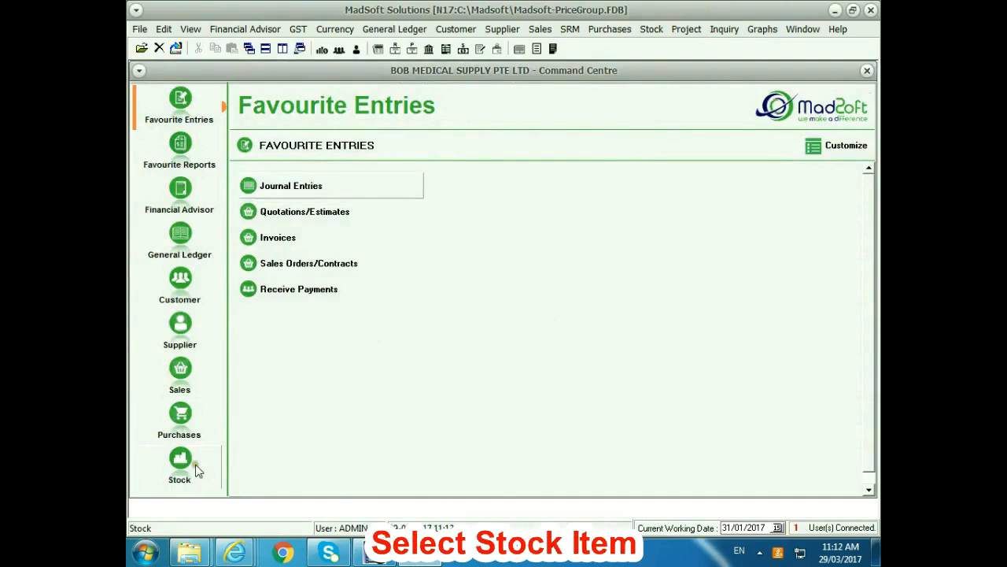
left_click(193, 466)
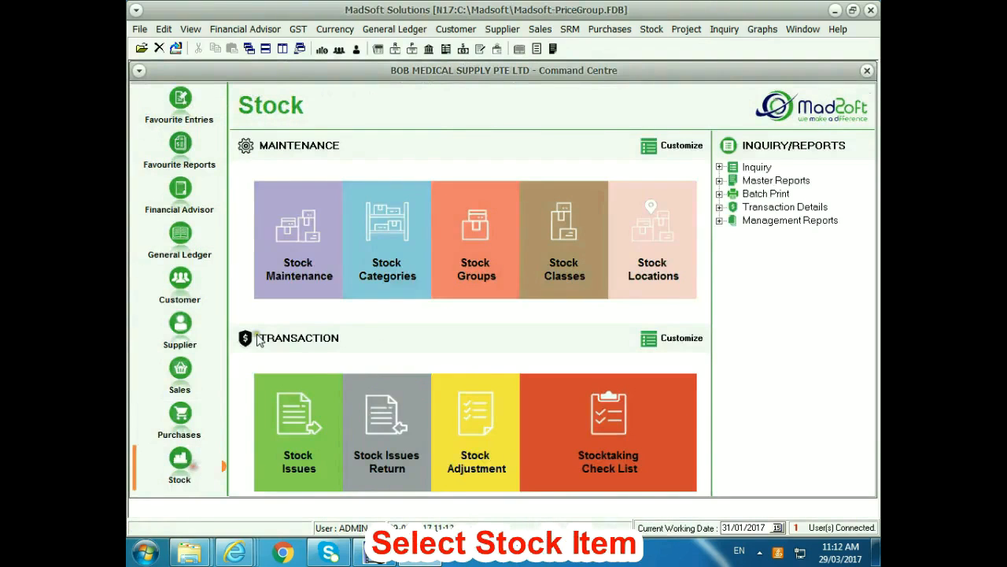
- Open stock maintenance and load the AAT THERMOMETER stock item
left_click(286, 265)
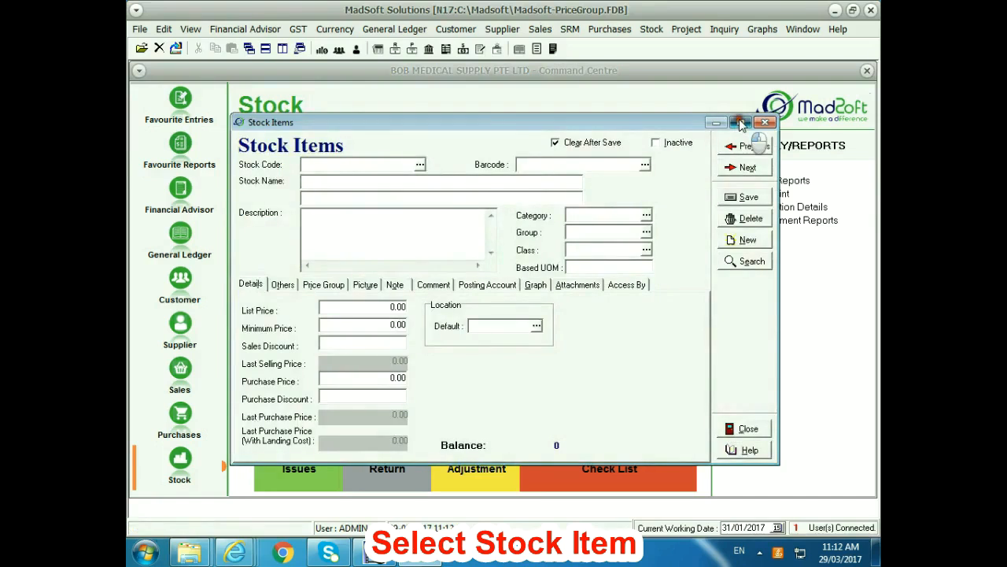
left_click(741, 123)
left_click(315, 93)
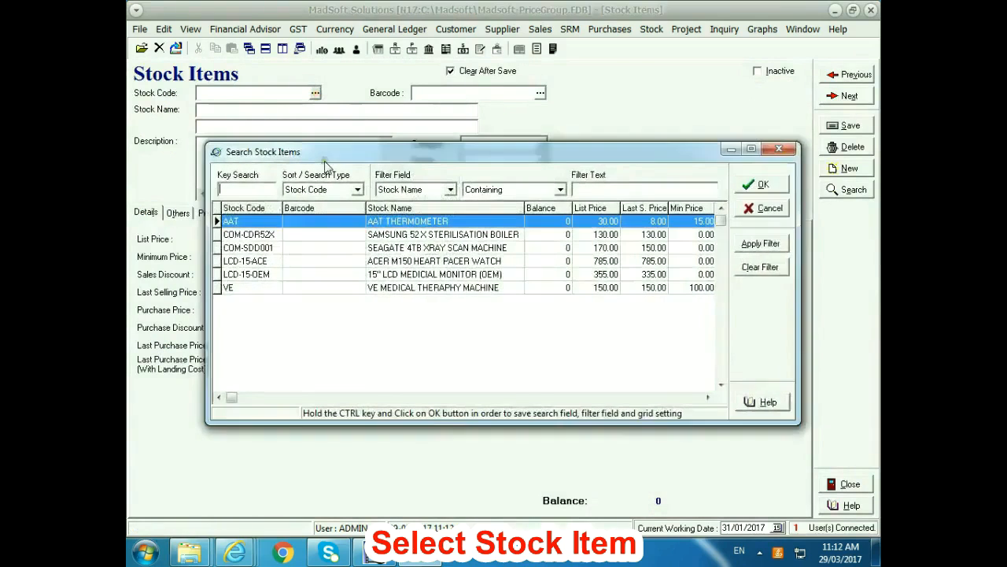
double_click(396, 227)
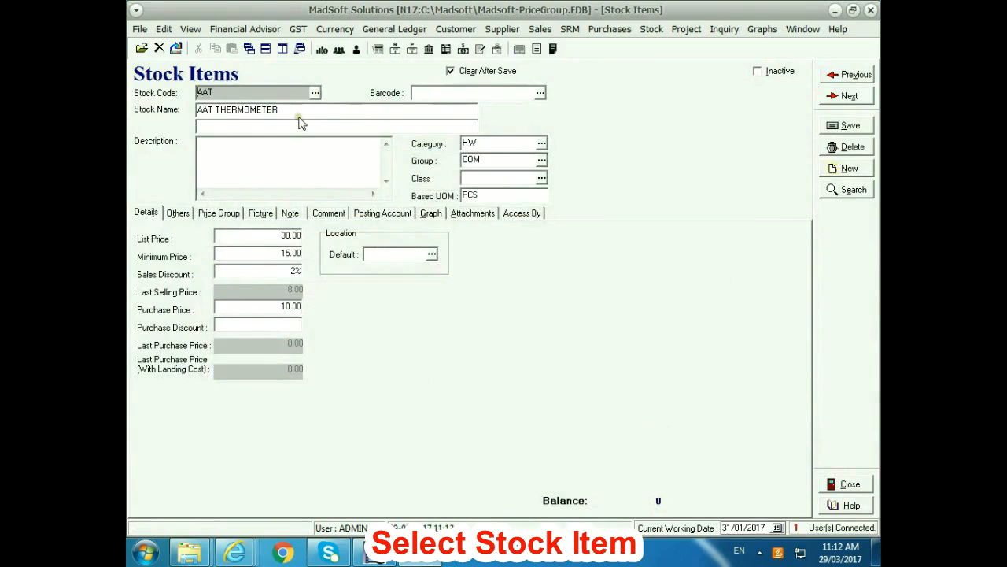
- Review the item's price group settings across all six groups from CORPORATE to WALK IN
left_click(219, 214)
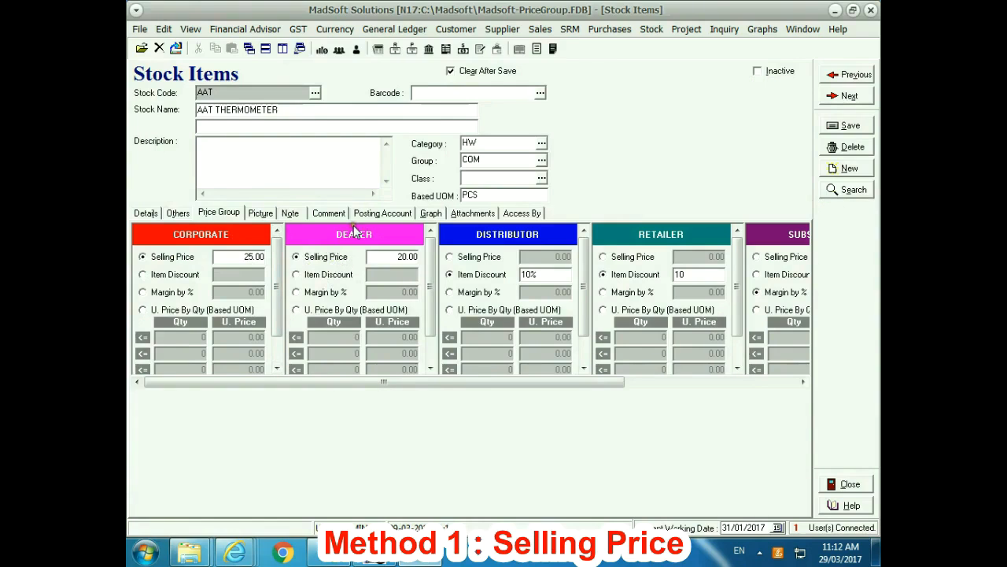
left_click(802, 382)
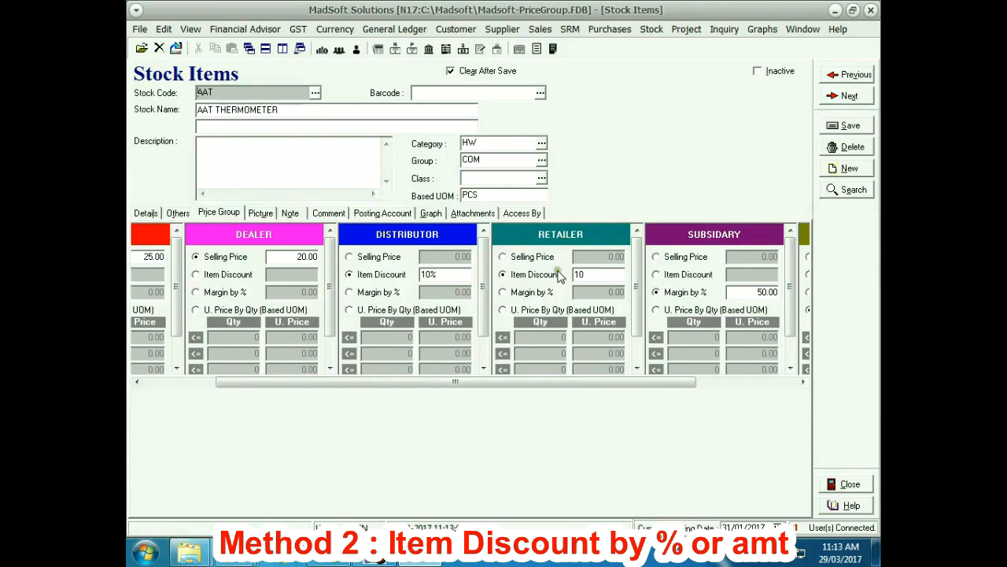
left_click_drag(665, 384, 750, 381)
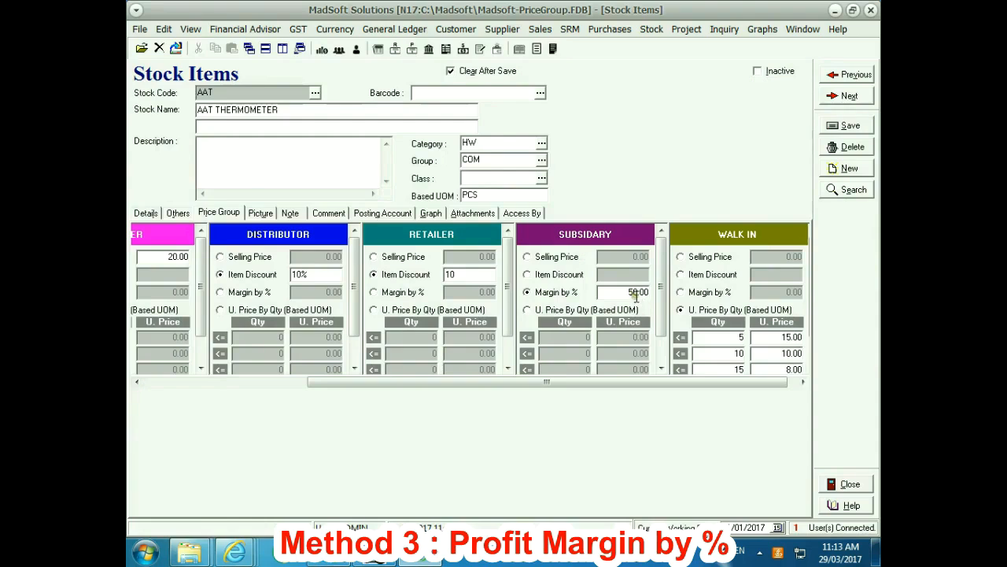
left_click(803, 382)
left_click(803, 382)
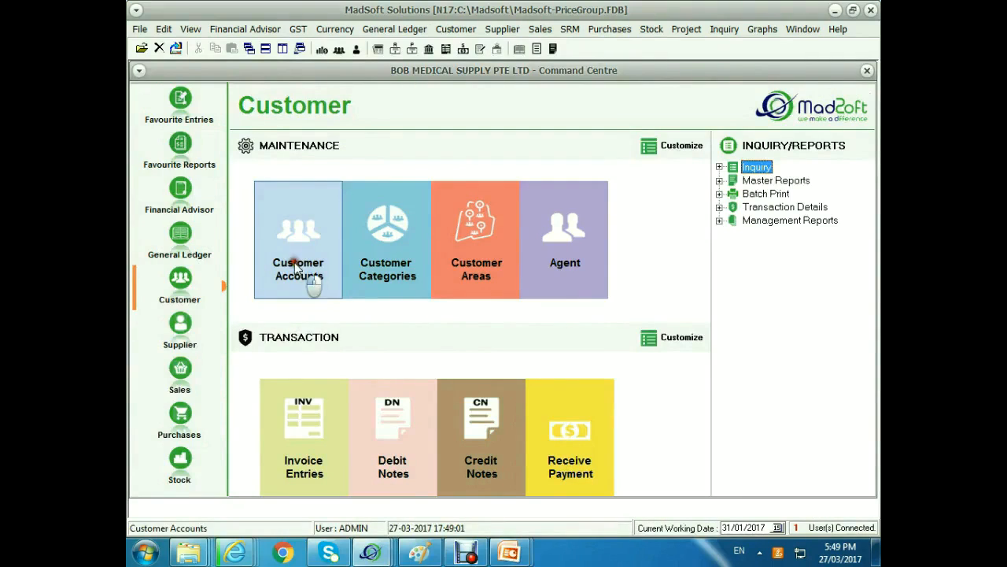
- Open customer accounts, load MAX CLINIC PTE LTD, enable Use Price Group set to RETAILER, and save
left_click(307, 274)
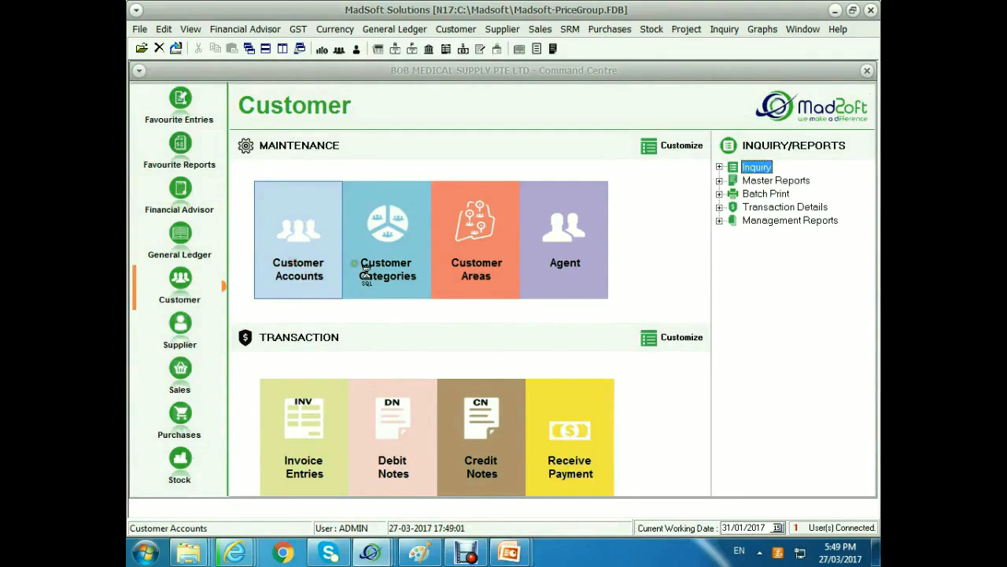
left_click(740, 126)
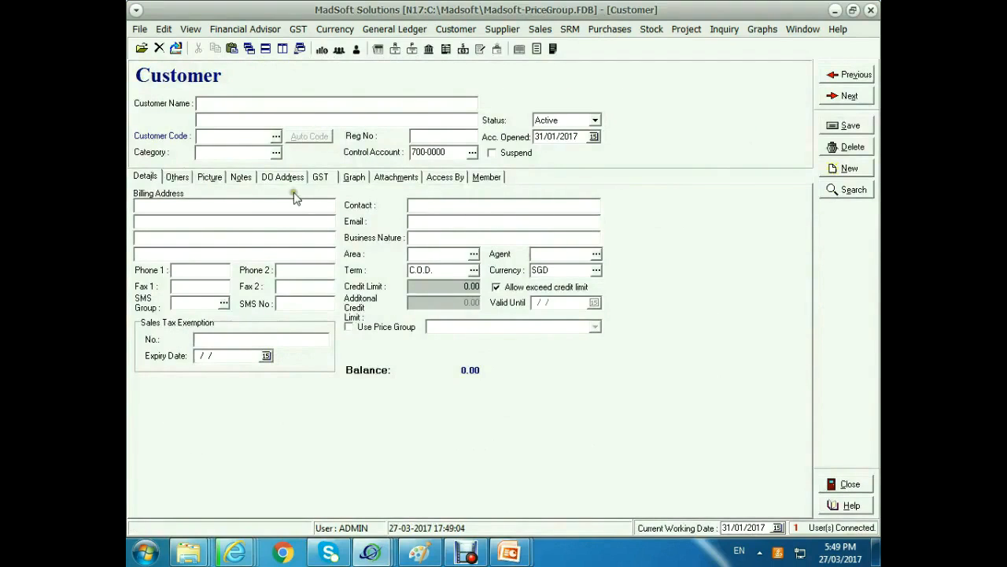
left_click(275, 137)
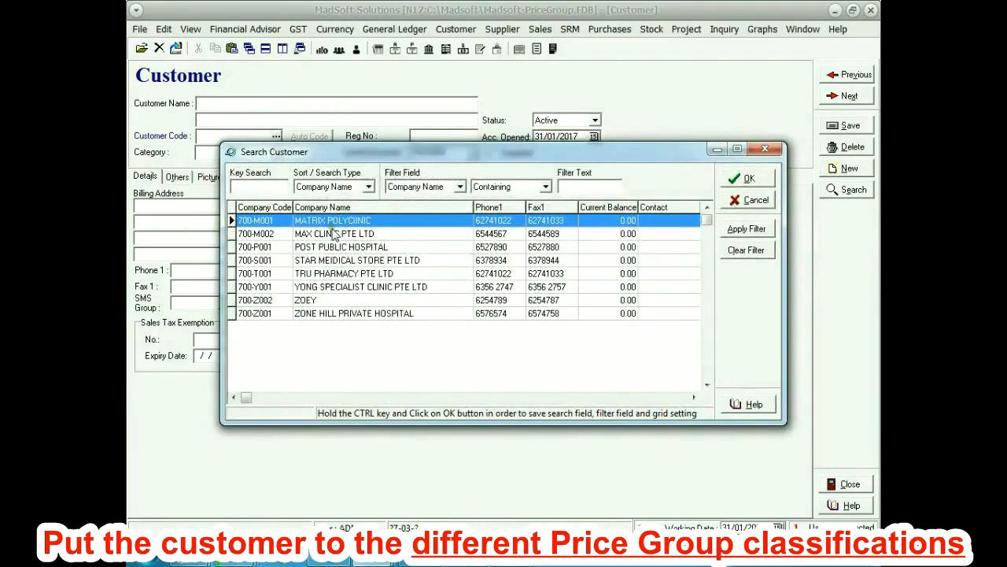
double_click(332, 235)
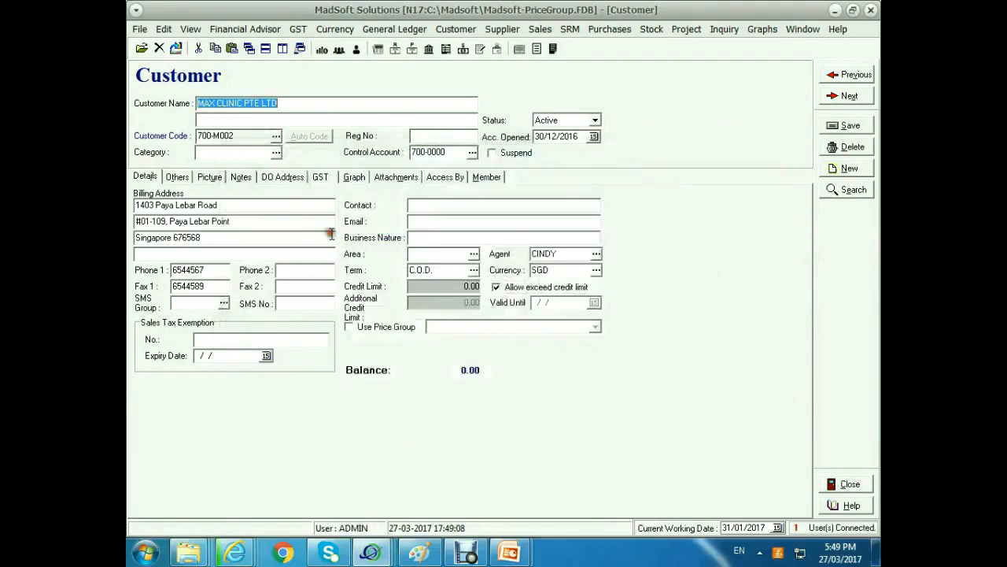
left_click(350, 328)
left_click(594, 328)
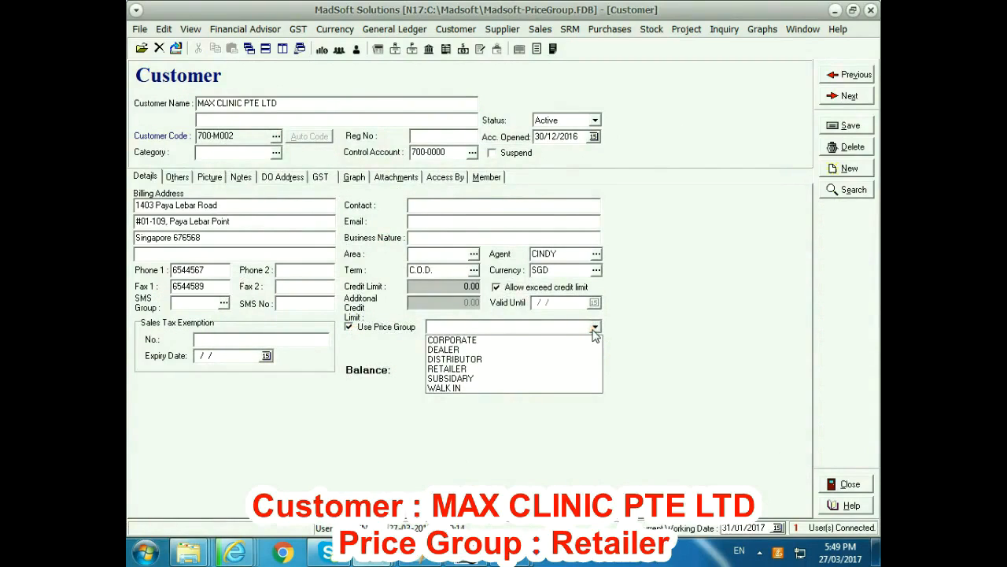
left_click(494, 368)
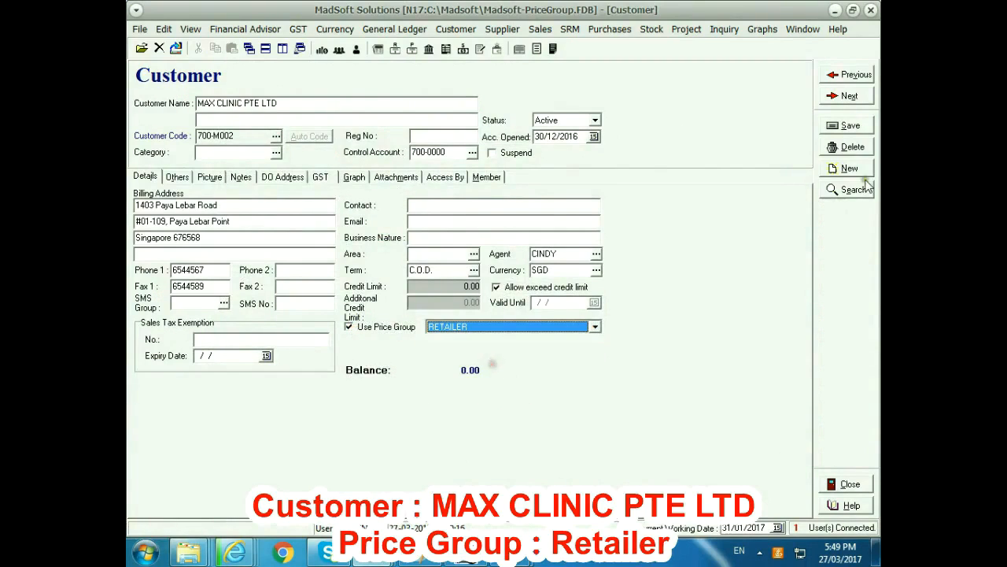
left_click(852, 132)
- Load customer ZOEY, assign the WALK IN price group, and save
left_click(277, 136)
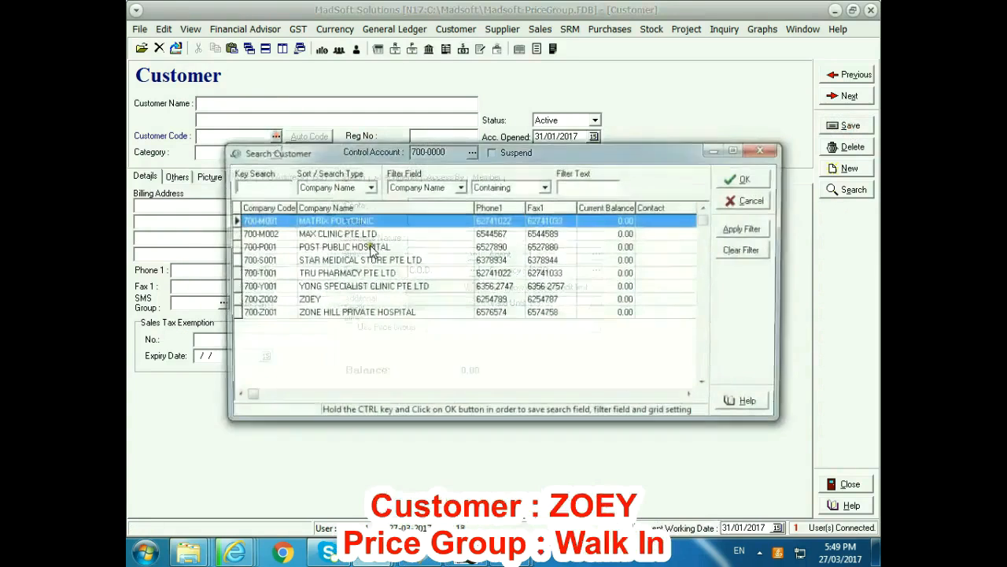
double_click(358, 305)
left_click(596, 327)
left_click(474, 383)
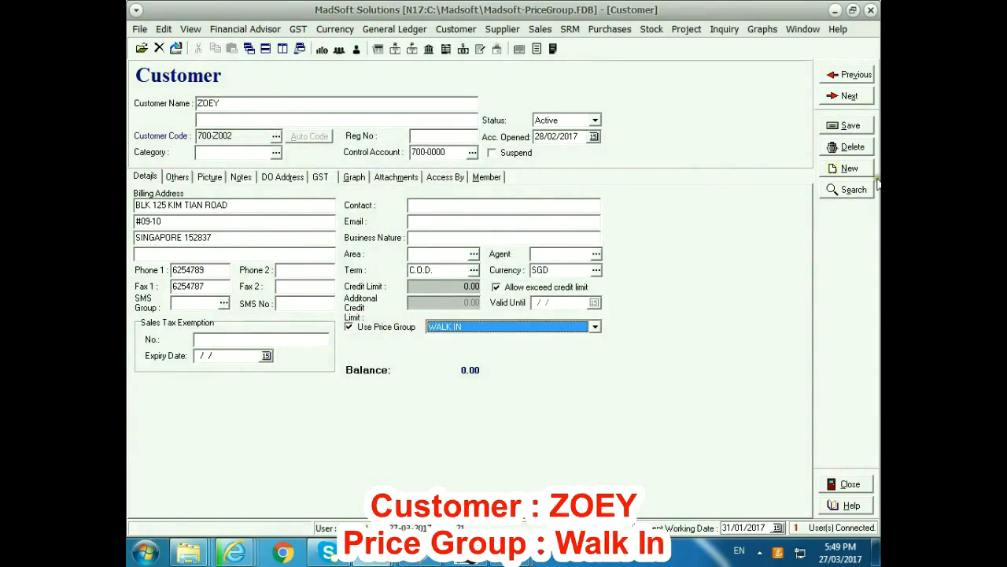
left_click(843, 130)
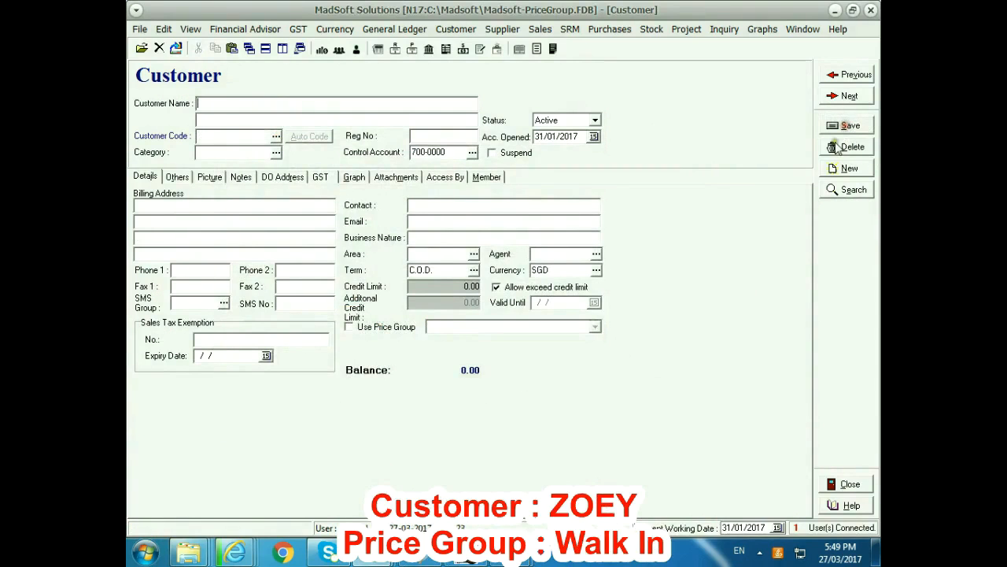
left_click(276, 136)
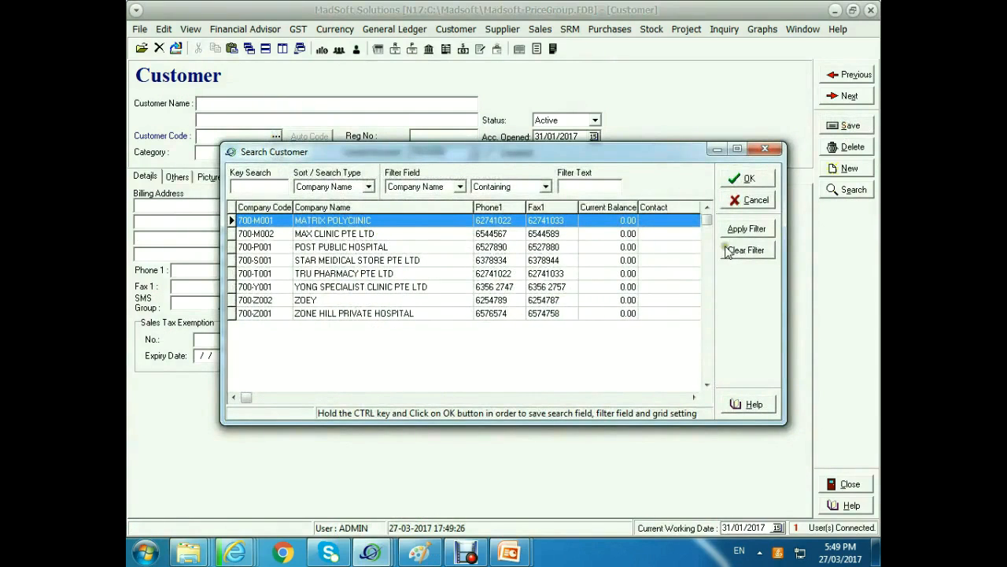
left_click(744, 200)
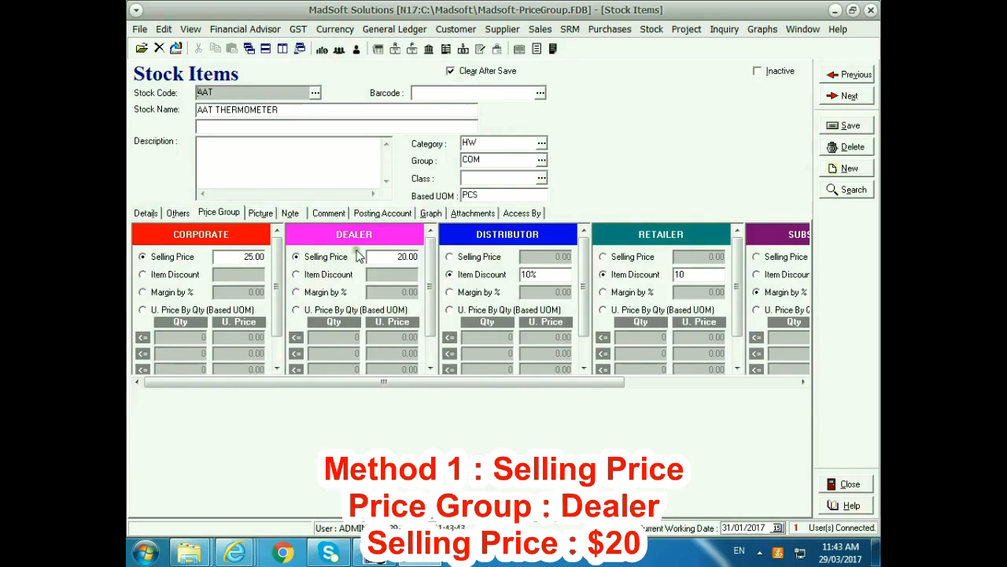
- Start a sales invoice for ZONE HILL PRIVATE HOSPITAL and add AAT THERMOMETER as a line item
left_click(540, 29)
left_click(575, 91)
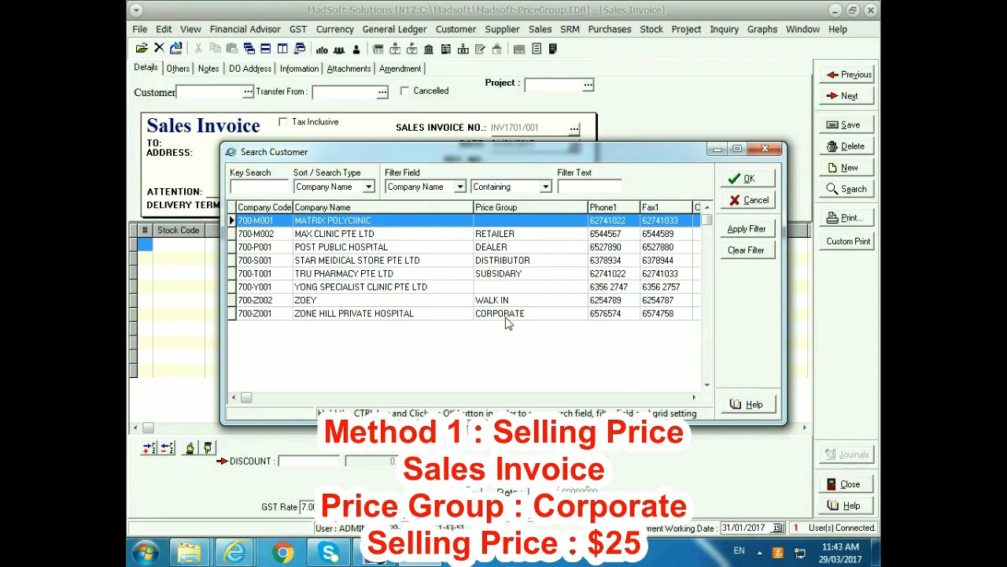
double_click(355, 314)
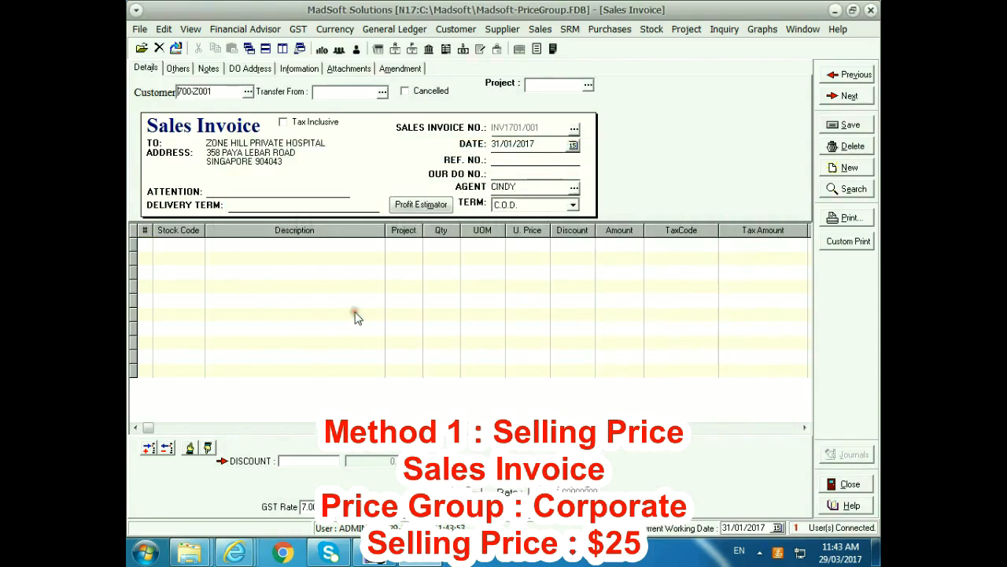
left_click(194, 250)
left_click(197, 245)
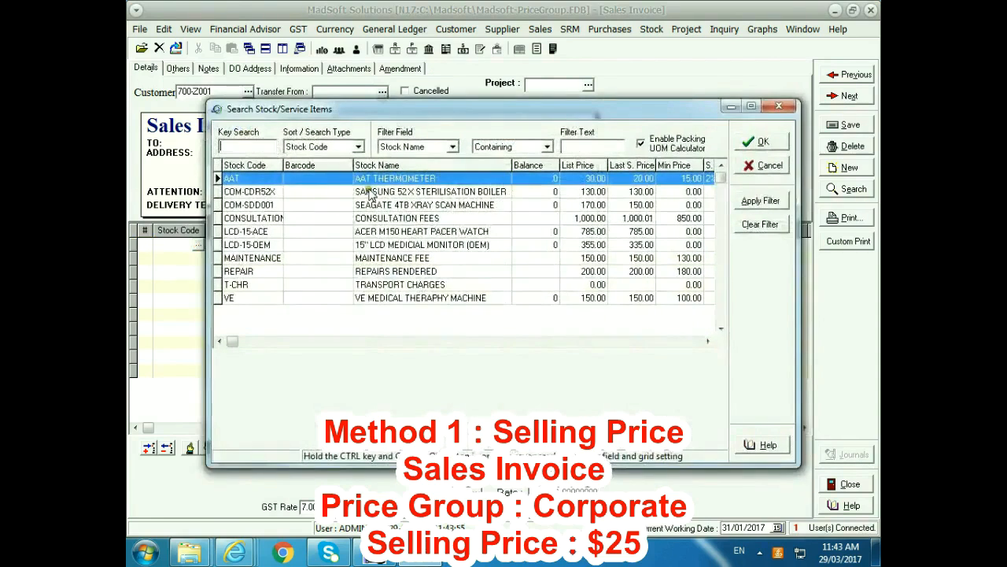
double_click(380, 179)
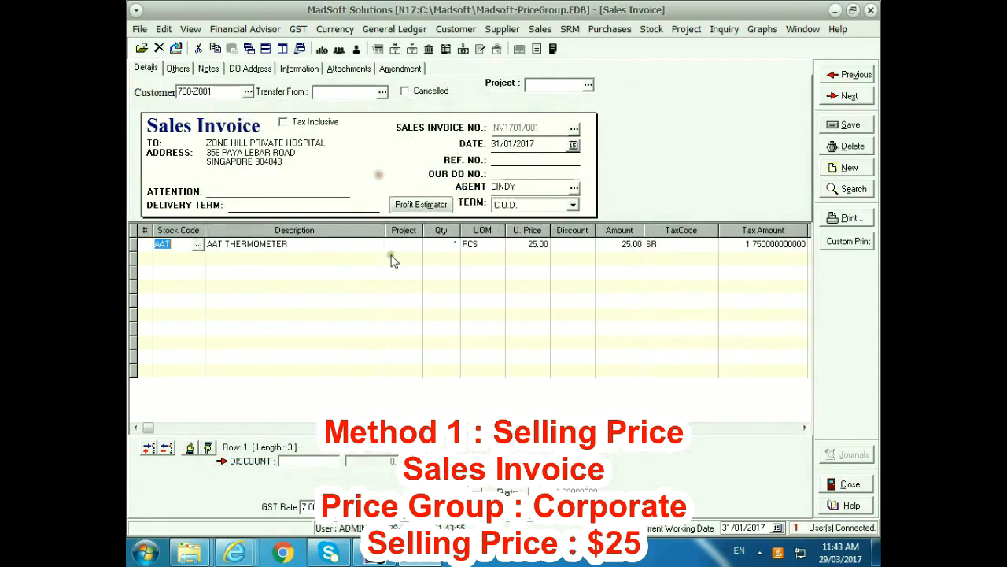
- Inspect the line's selling price inquiry on the price group view
left_click(533, 244)
left_click(544, 245)
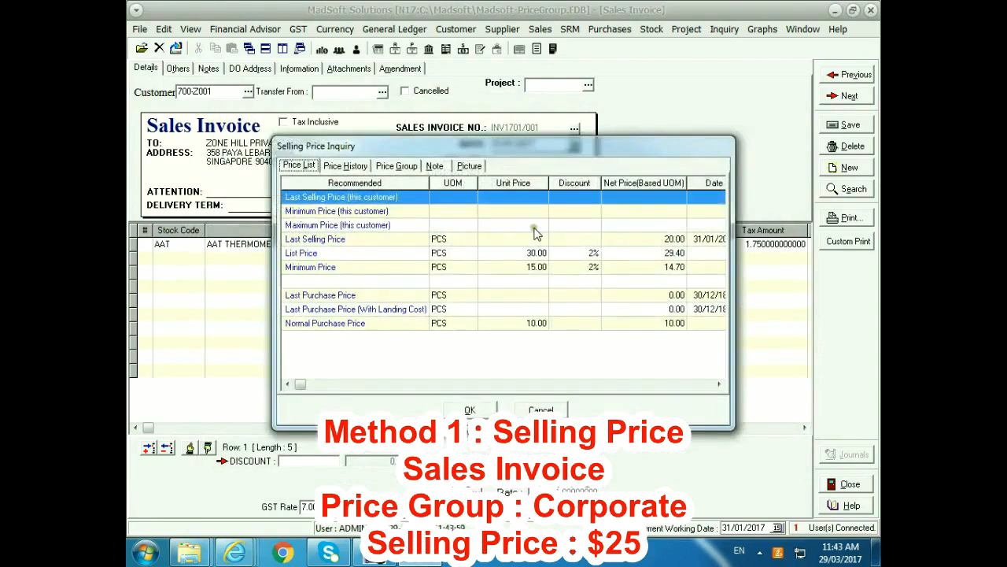
left_click_drag(460, 146, 413, 267)
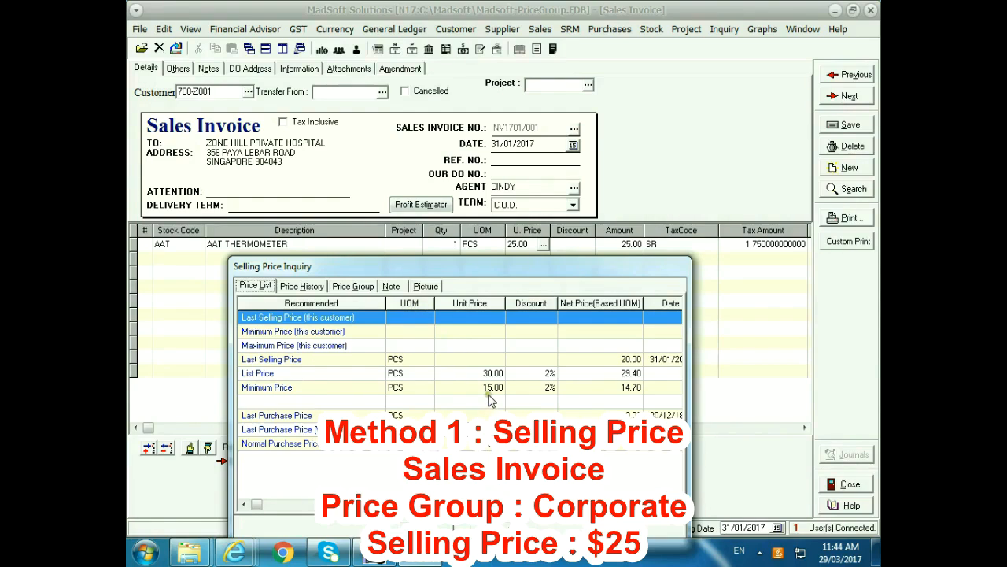
left_click(350, 286)
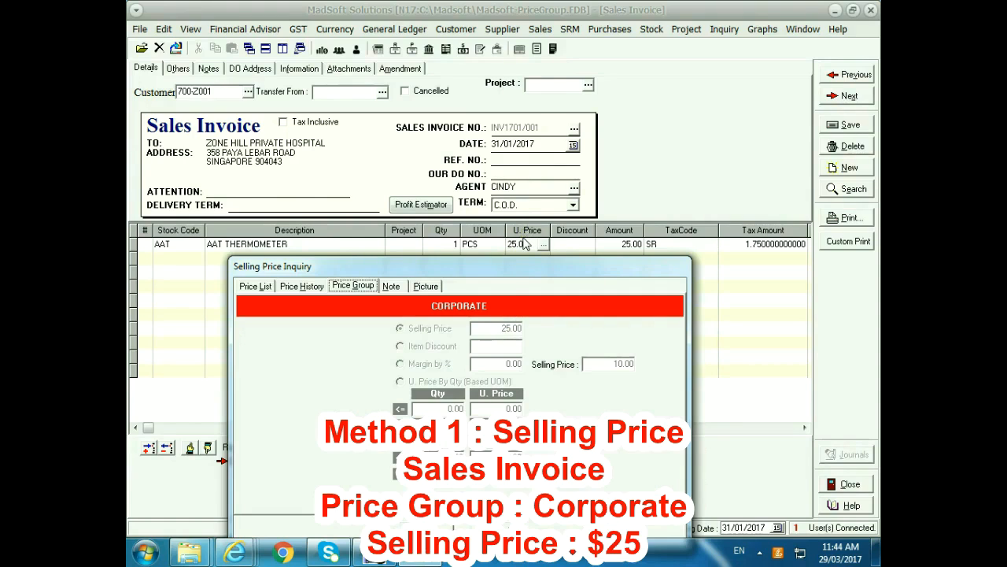
left_click(483, 529)
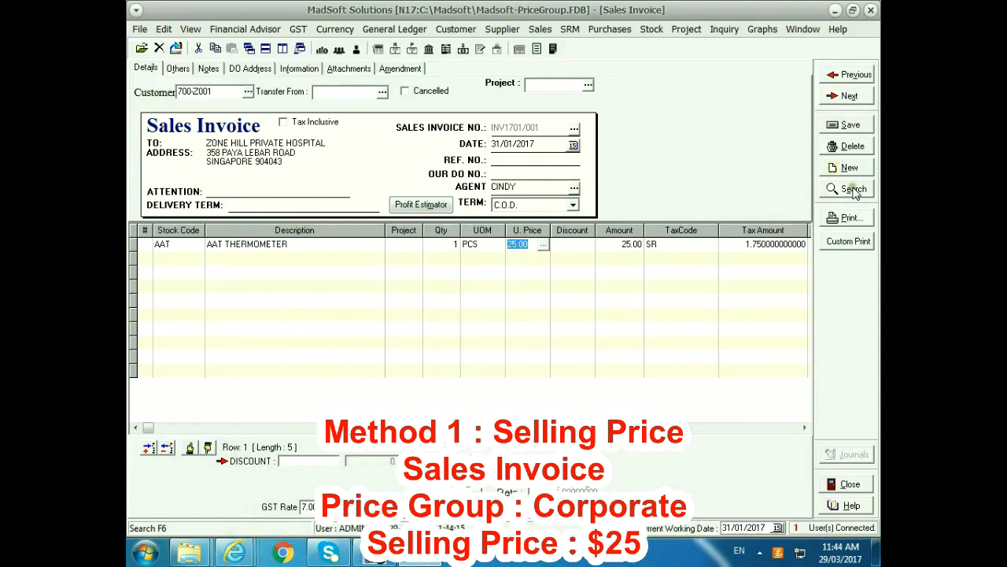
- Preview the tax invoice printout and close the print window
left_click(852, 217)
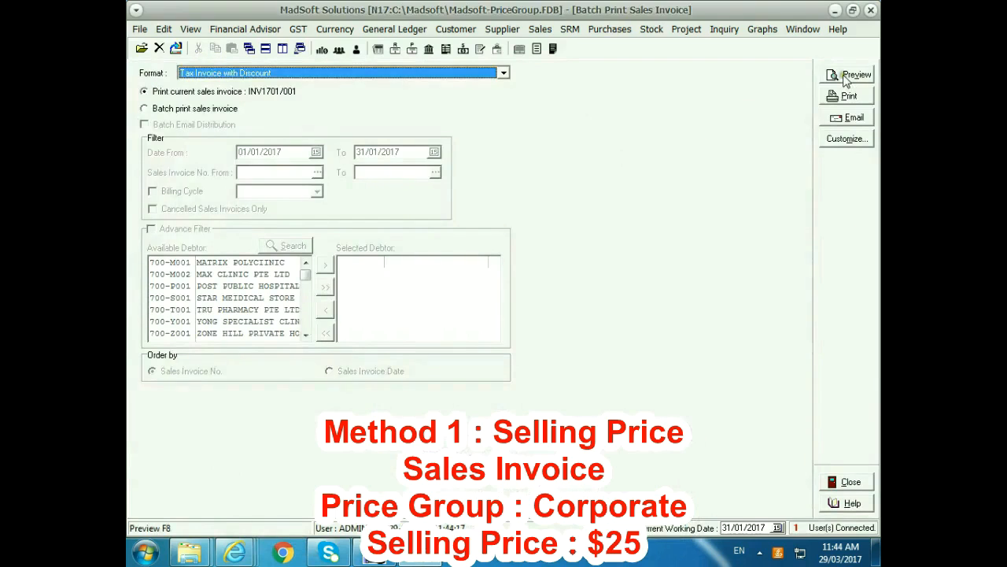
left_click(849, 75)
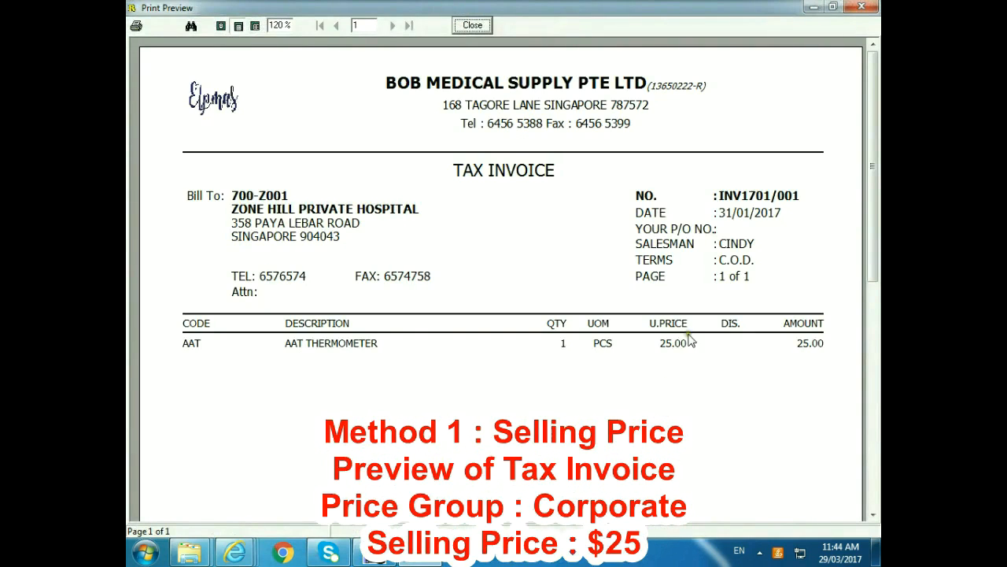
left_click(472, 25)
left_click(831, 482)
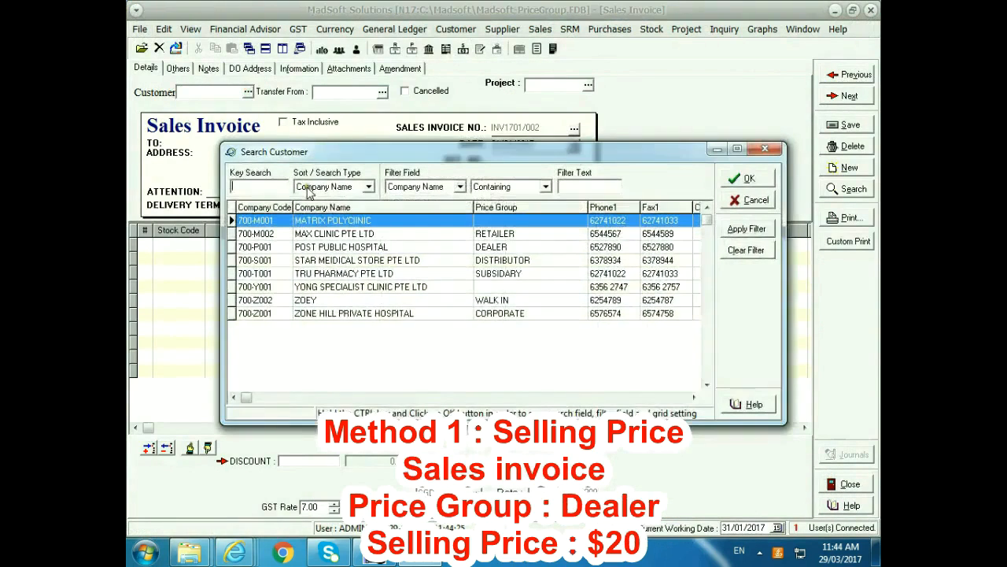
- Start a sales invoice for POST PUBLIC HOSPITAL and add AAT THERMOMETER as a line item
double_click(408, 247)
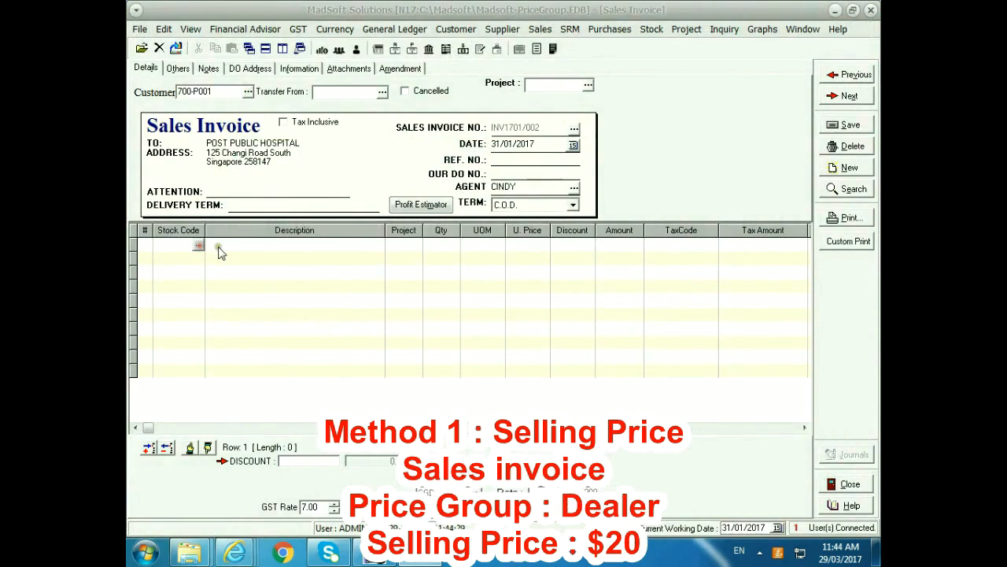
left_click(197, 244)
double_click(384, 179)
- Inspect the line's selling price inquiry on the price group view
left_click(542, 245)
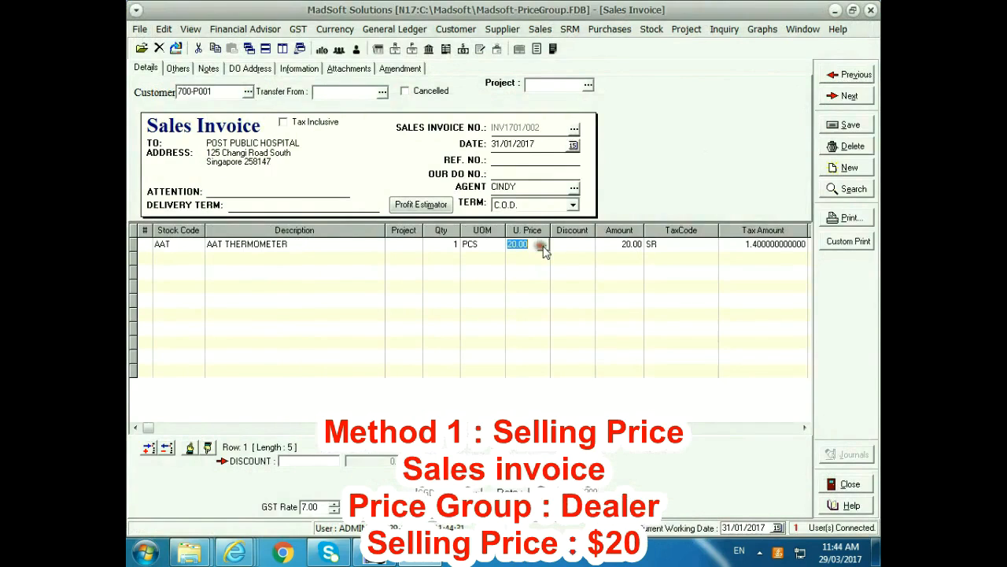
left_click(543, 246)
left_click_drag(467, 139, 461, 271)
left_click(377, 285)
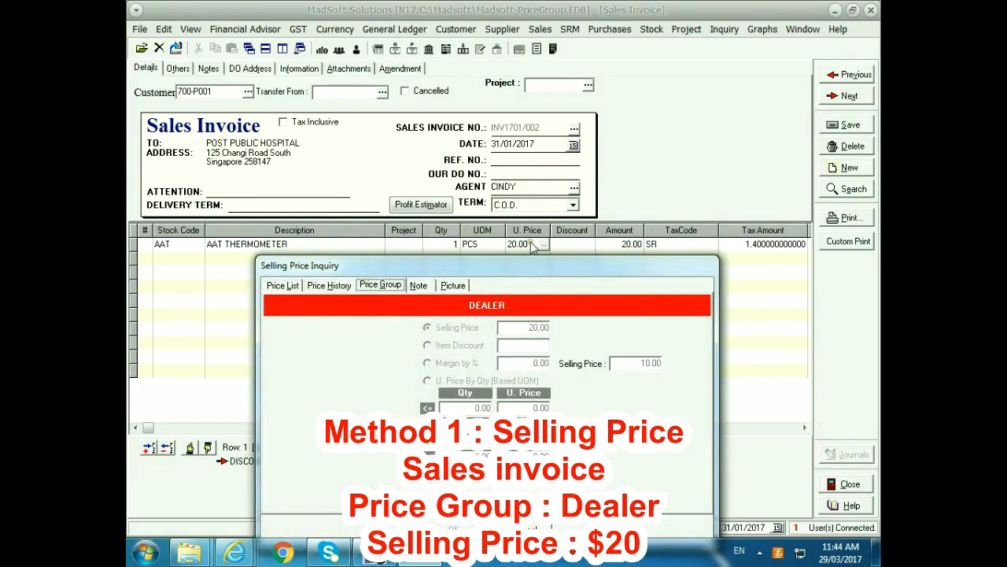
left_click(534, 528)
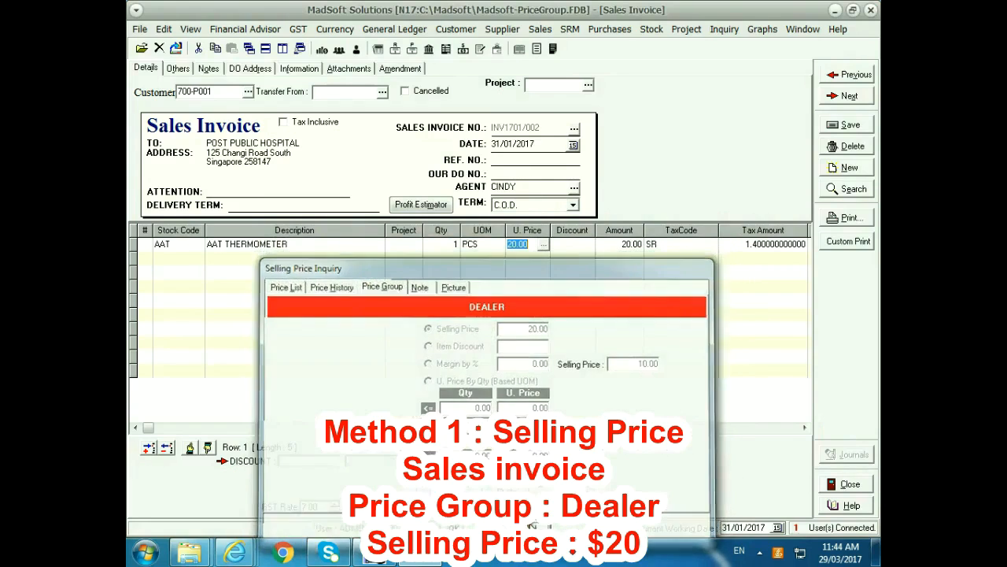
- Preview the printed tax invoice for the POST PUBLIC HOSPITAL invoice and close the preview
left_click(839, 225)
left_click(844, 74)
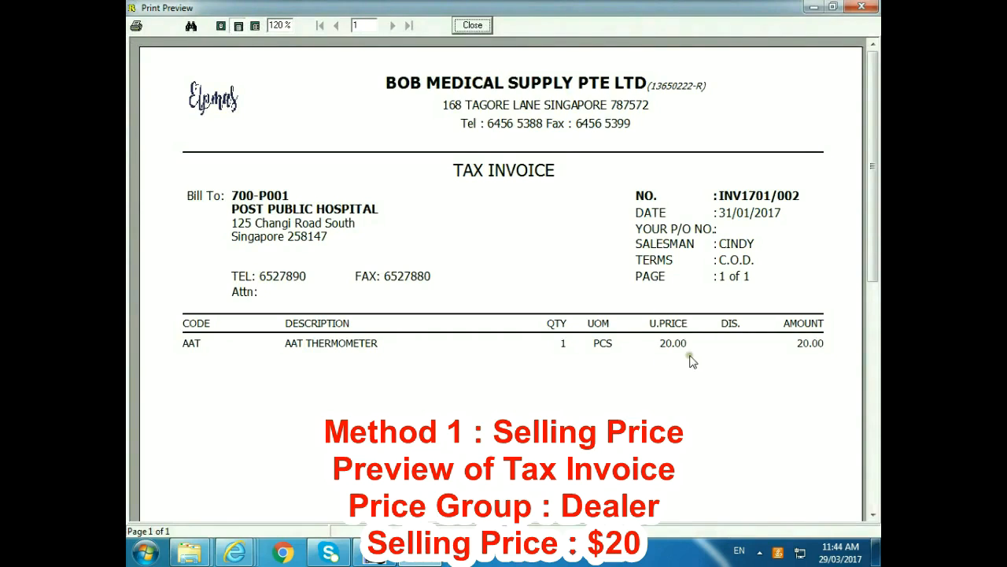
left_click(473, 25)
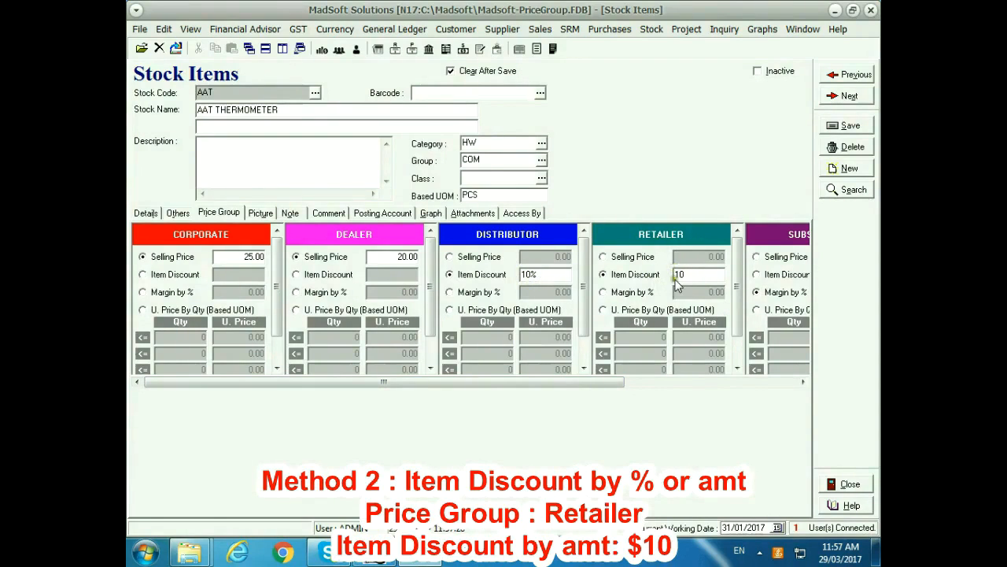
- Start a new sales invoice for STAR MEIDICAL STORE PTE LTD and add AAT THERMOMETER as a line item
left_click(539, 29)
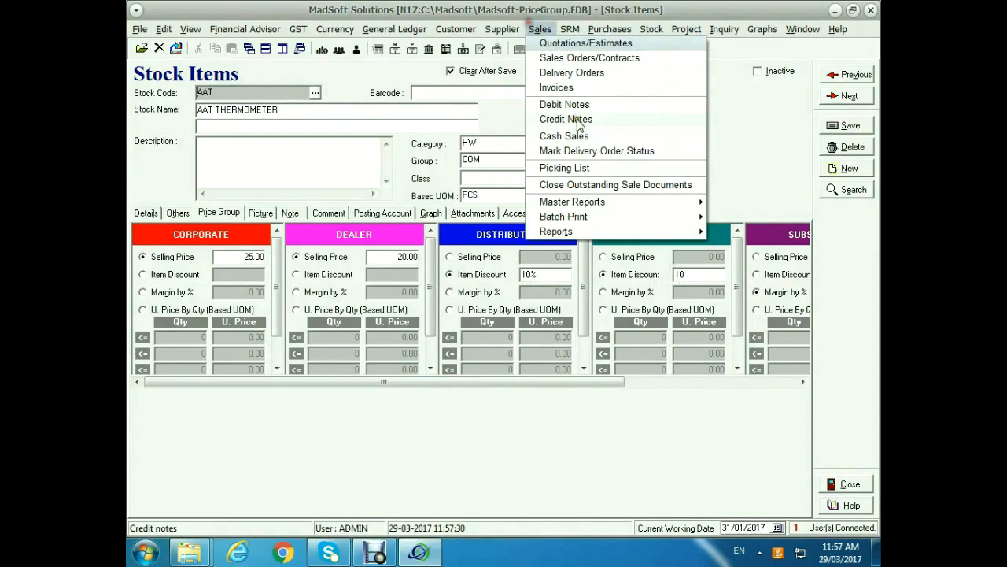
left_click(565, 87)
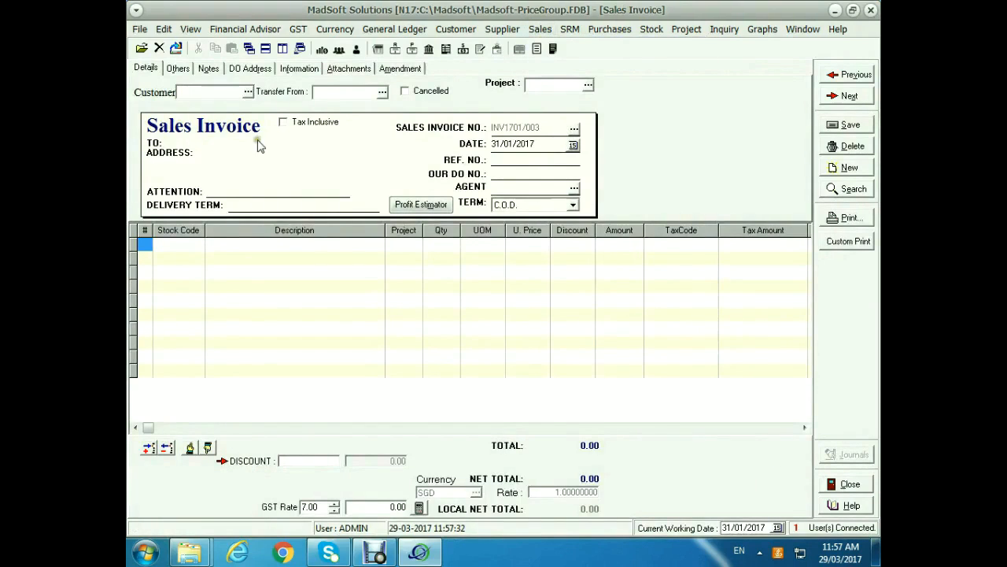
left_click(248, 92)
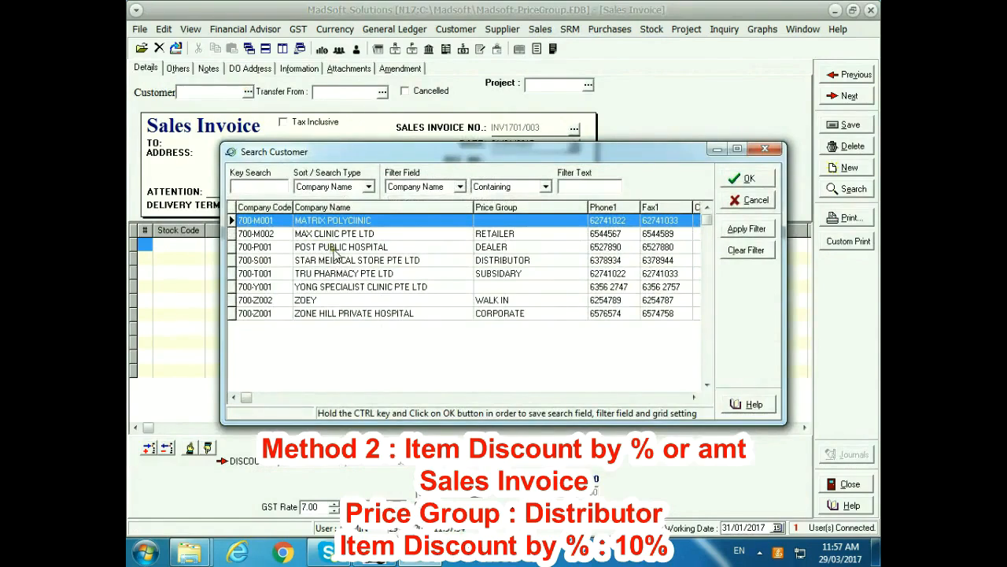
double_click(385, 262)
left_click(199, 248)
double_click(381, 183)
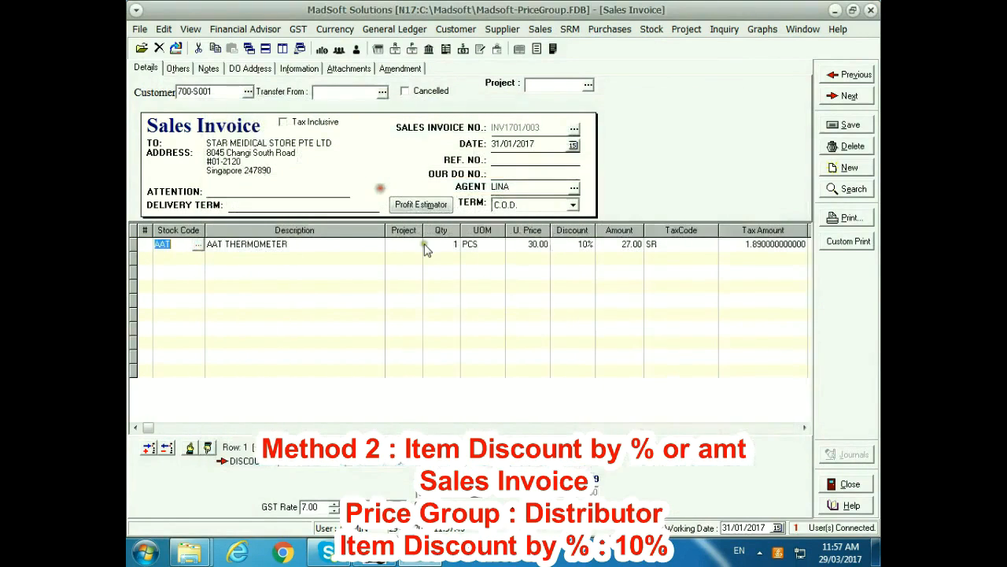
- Inspect the line's selling price inquiry on the price group view, then close it
left_click(540, 247)
left_click(543, 245)
left_click_drag(467, 140, 483, 266)
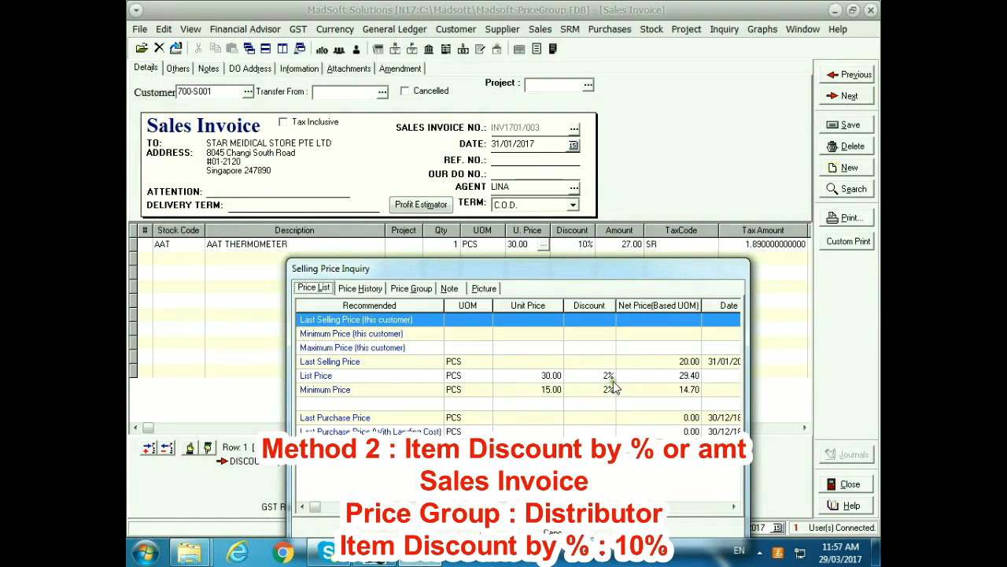
left_click(412, 289)
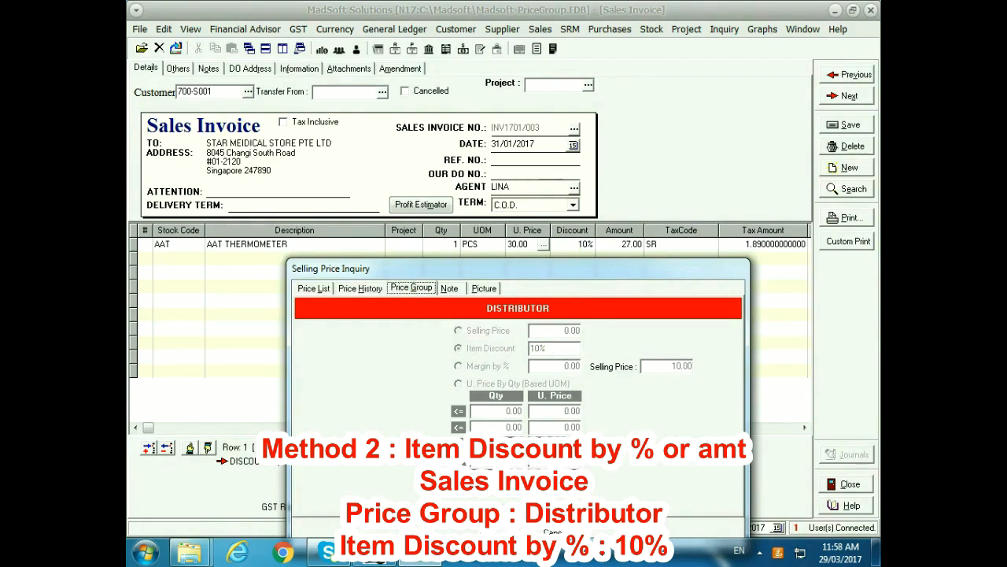
left_click(553, 533)
- Preview the tax invoice printout, then close the preview and the print window
left_click(838, 213)
left_click(848, 74)
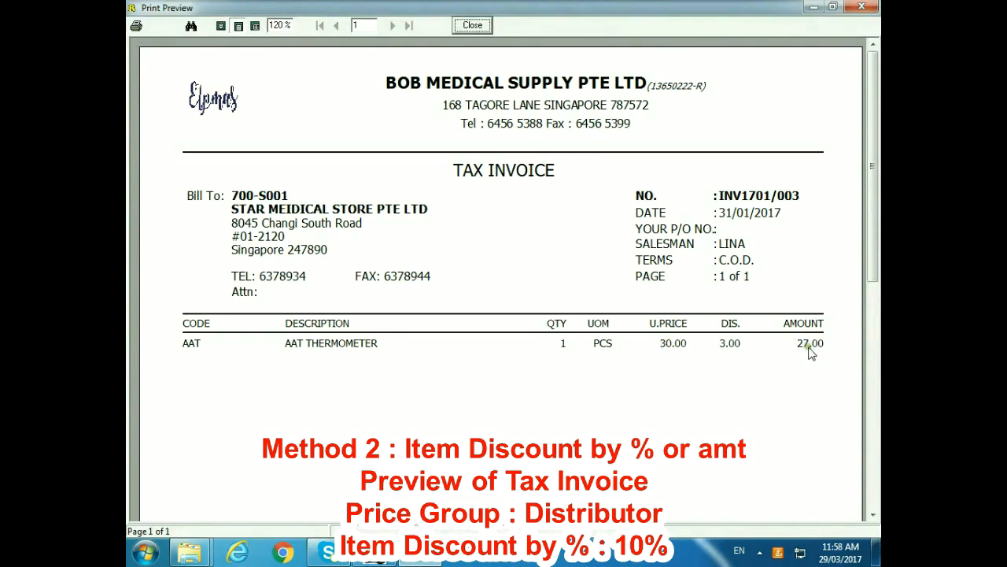
left_click(473, 24)
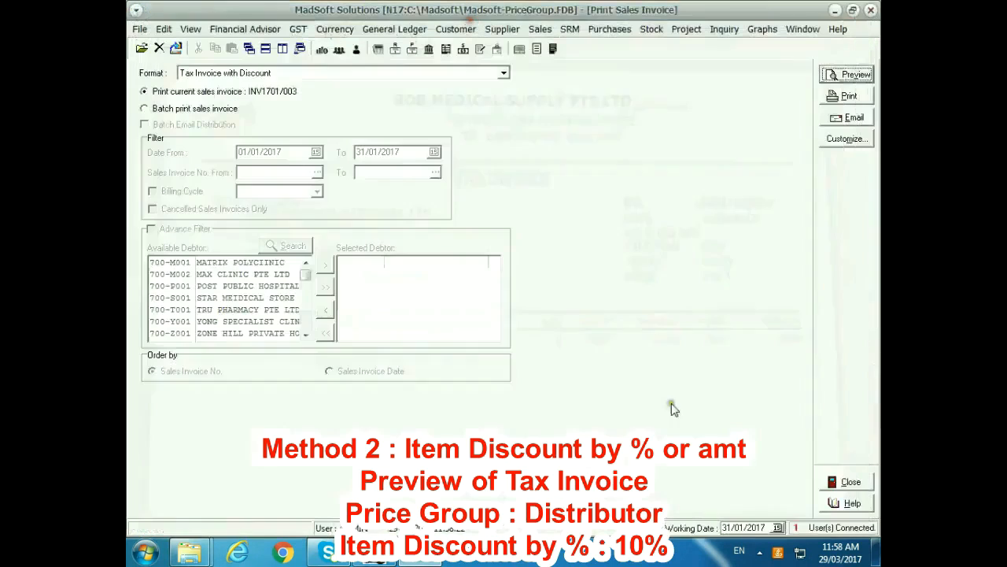
left_click(854, 483)
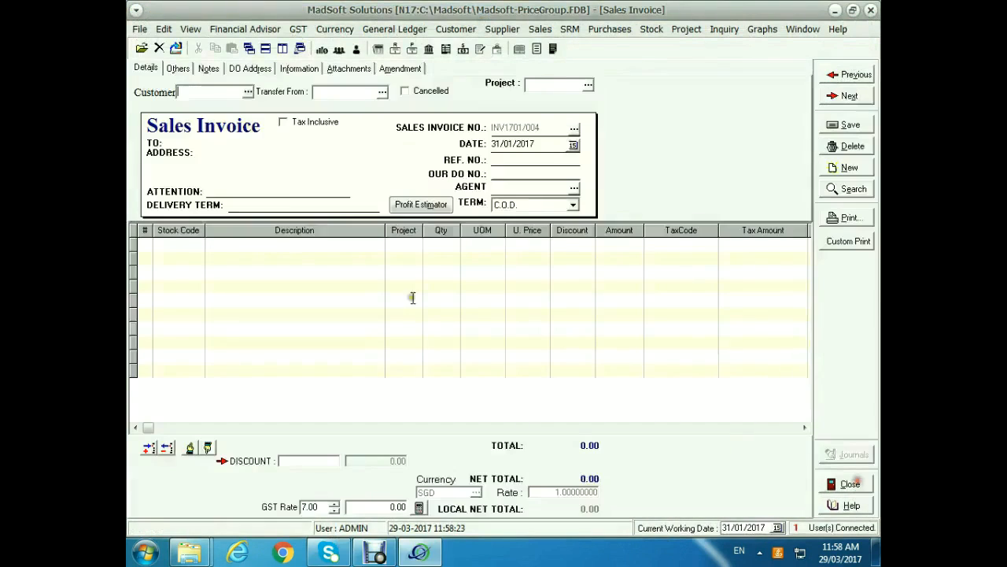
- Fill the new sales invoice for MAX CLINIC PTE LTD with an AAT THERMOMETER line
left_click(248, 92)
double_click(326, 233)
left_click(195, 246)
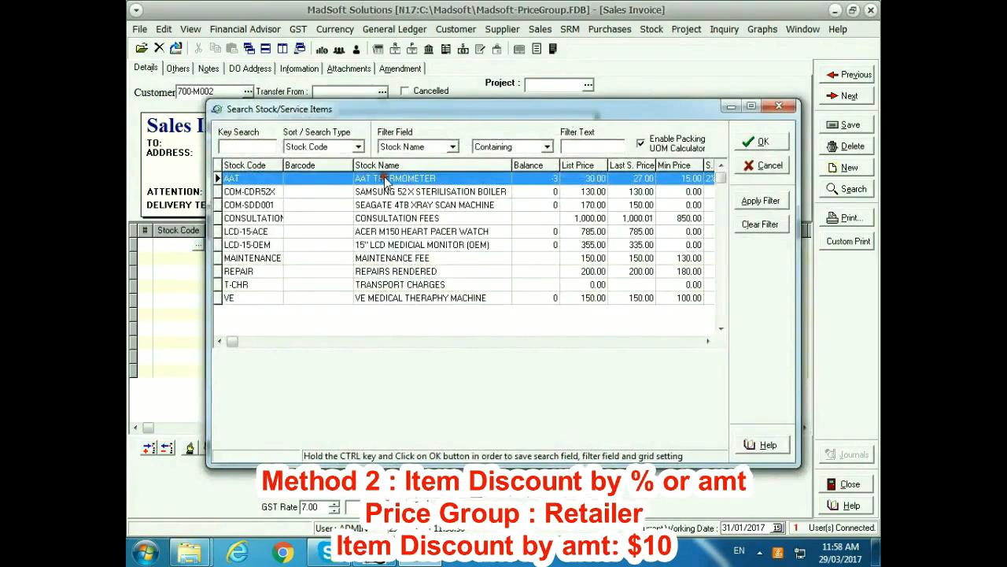
double_click(383, 182)
- Check the line's selling price inquiry on the price group view and close it
left_click(534, 244)
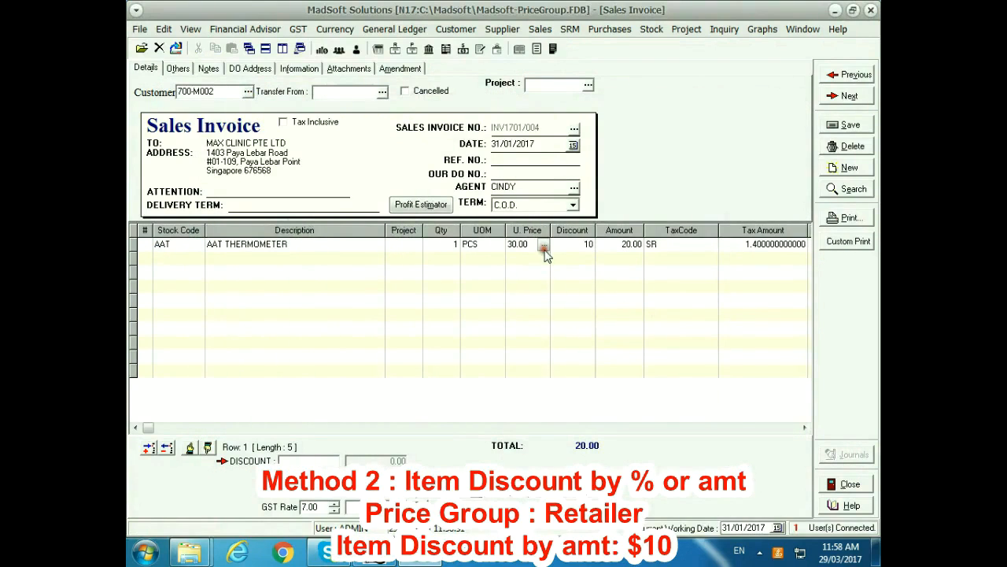
left_click(547, 244)
left_click_drag(491, 147, 508, 263)
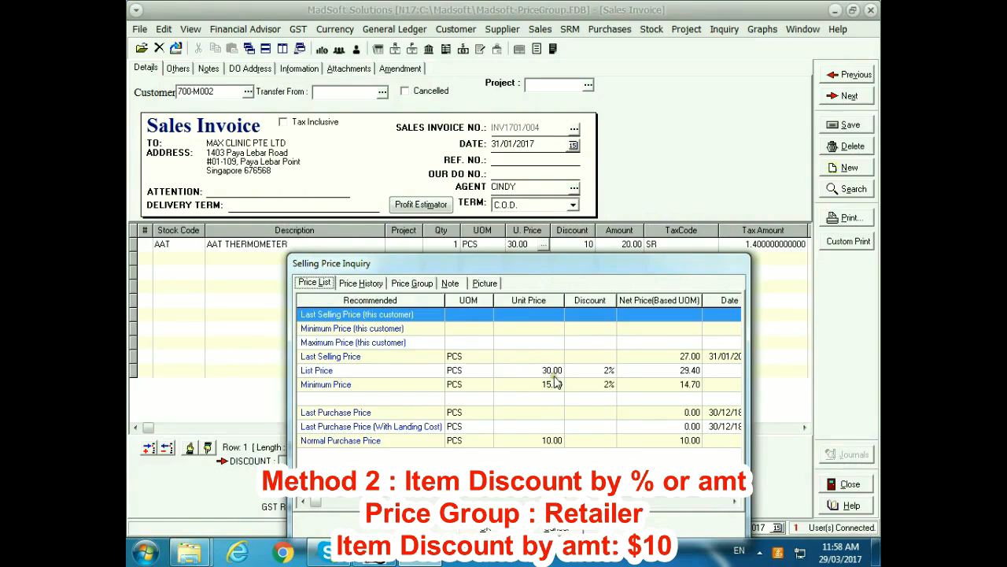
left_click(414, 285)
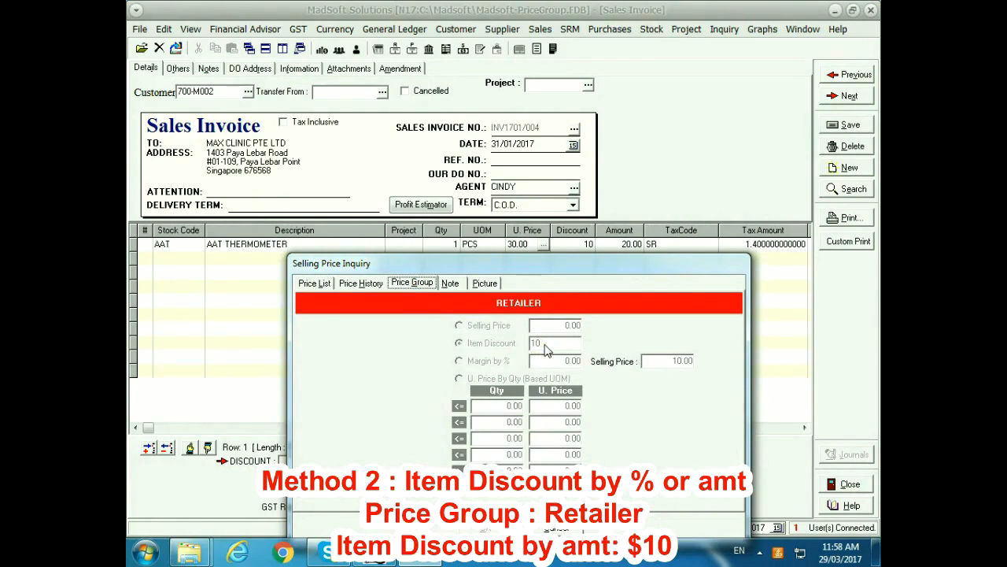
left_click(556, 531)
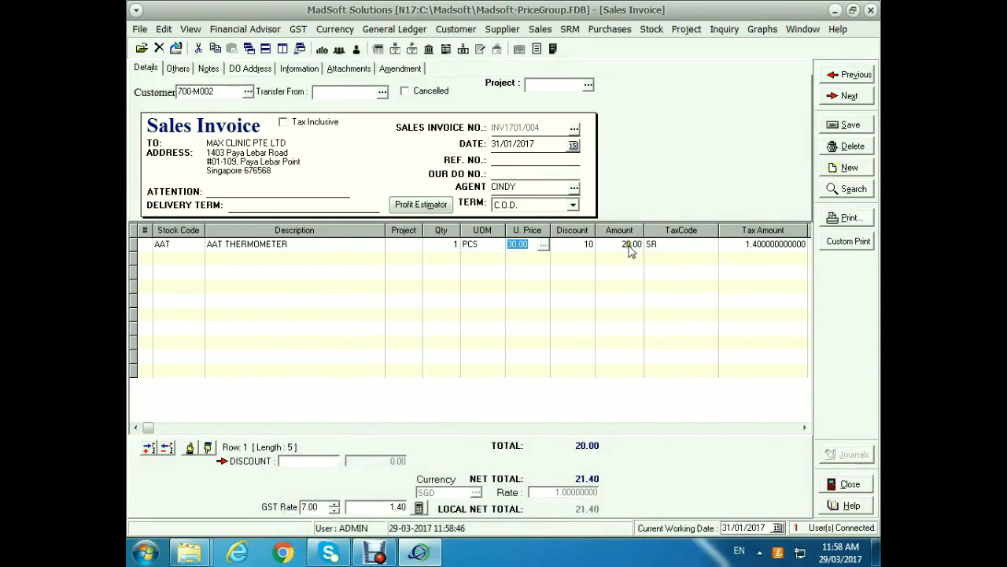
- Preview the tax invoice printout for the MAX CLINIC invoice
left_click(851, 216)
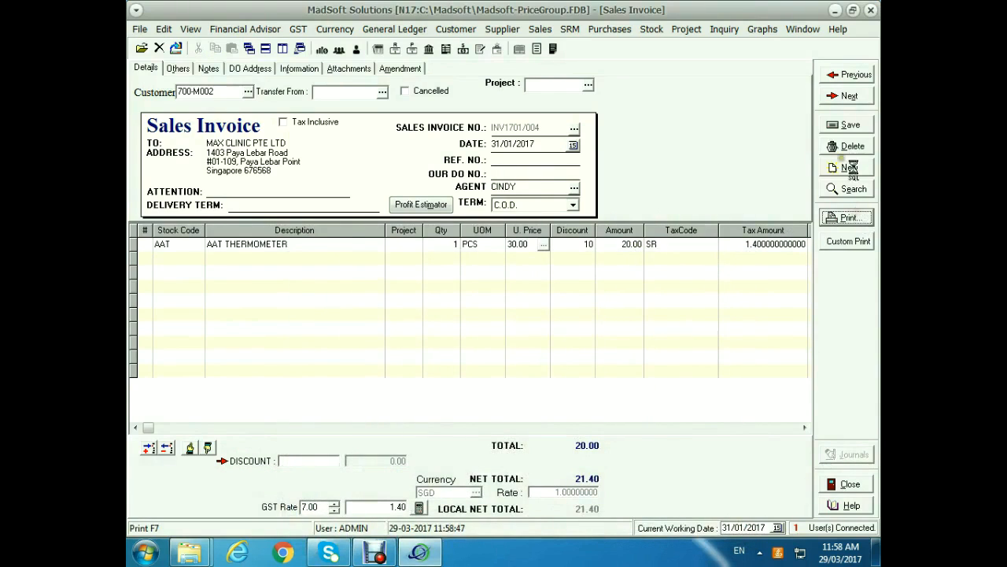
left_click(850, 74)
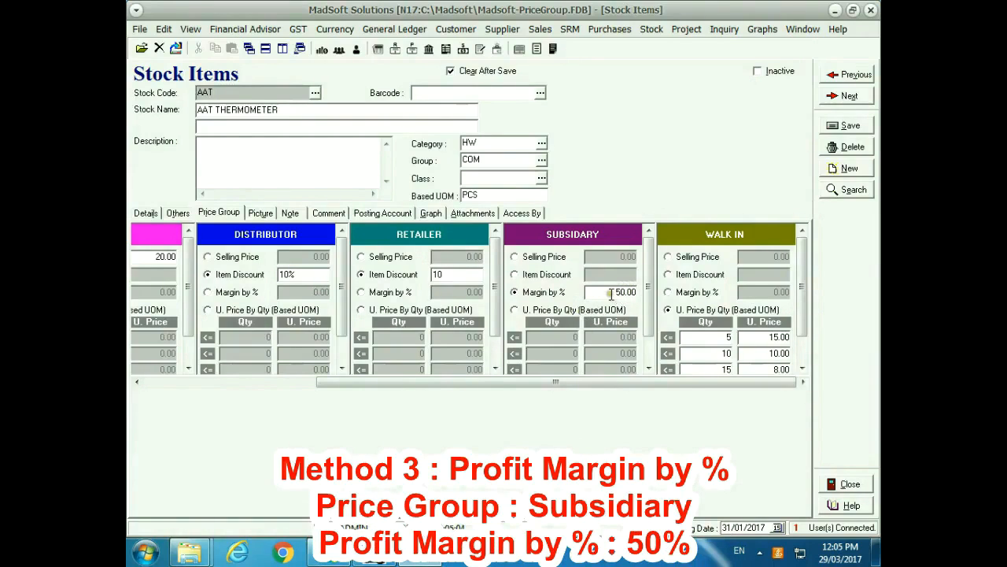
- Start a new sales invoice for TRU PHARMACY PTE LTD and add AAT THERMOMETER as a line item
left_click(540, 29)
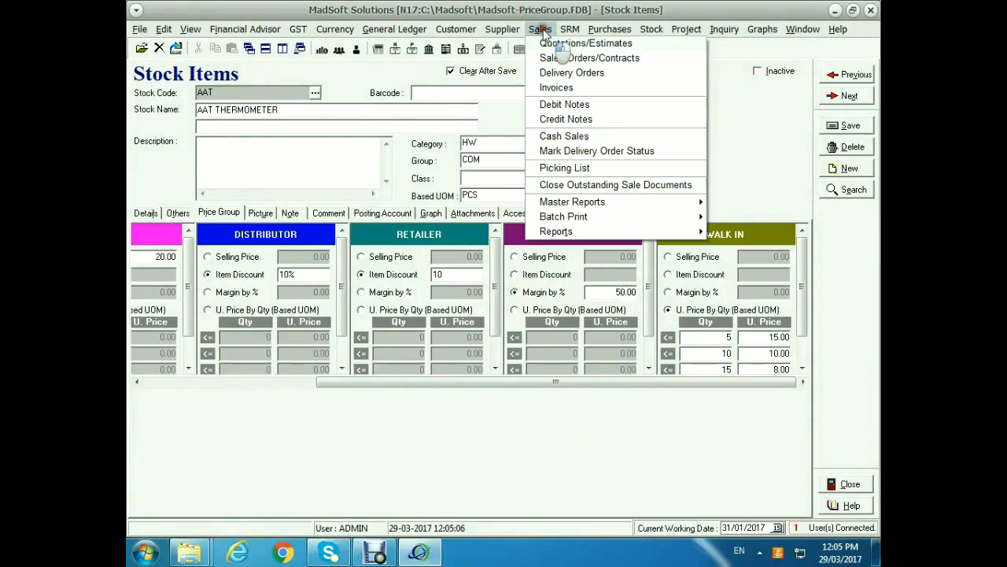
left_click(555, 84)
left_click(249, 93)
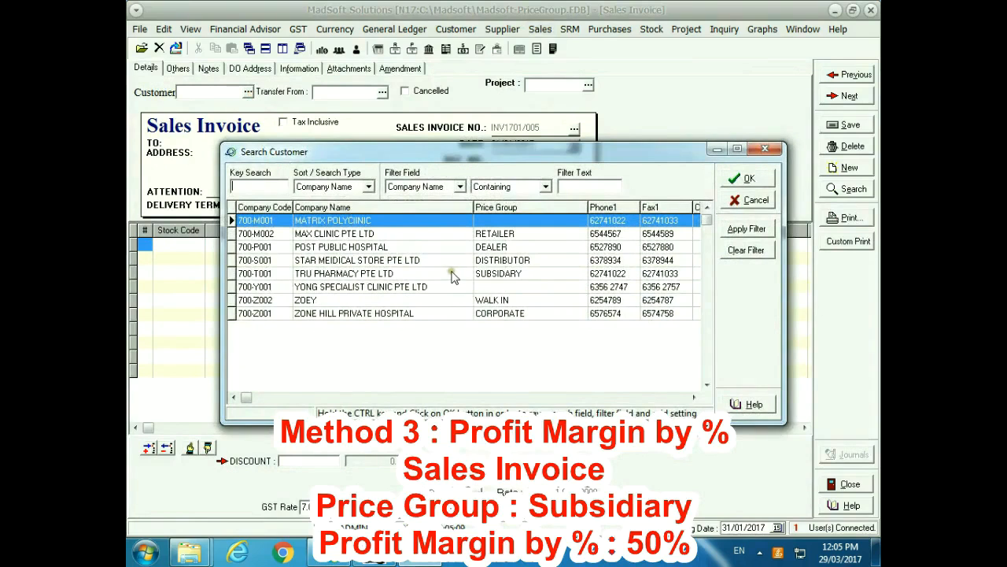
left_click(396, 273)
double_click(396, 273)
left_click(199, 249)
left_click(198, 247)
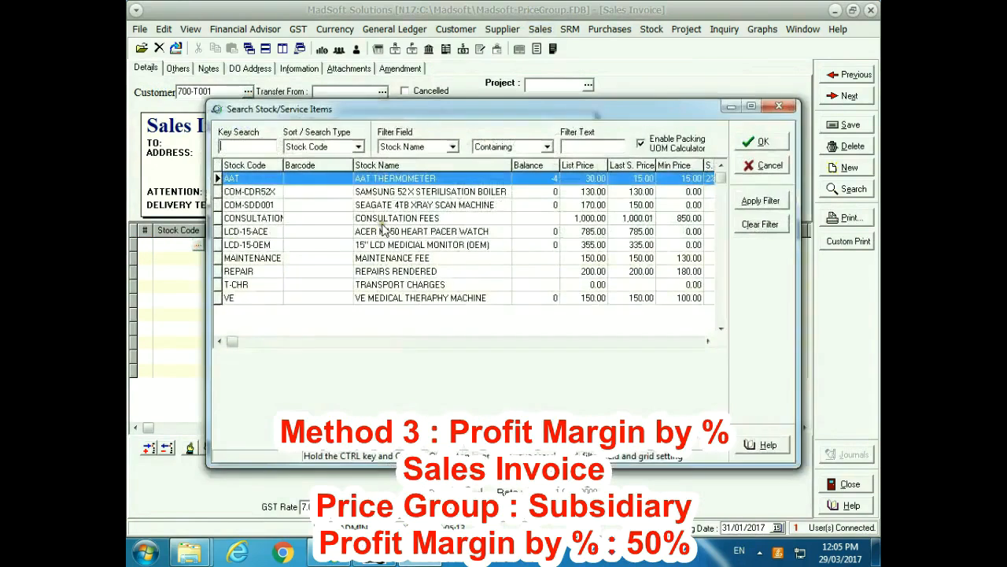
double_click(397, 175)
- Inspect the line's selling price inquiry on the price group and price list views, then close it
left_click(550, 247)
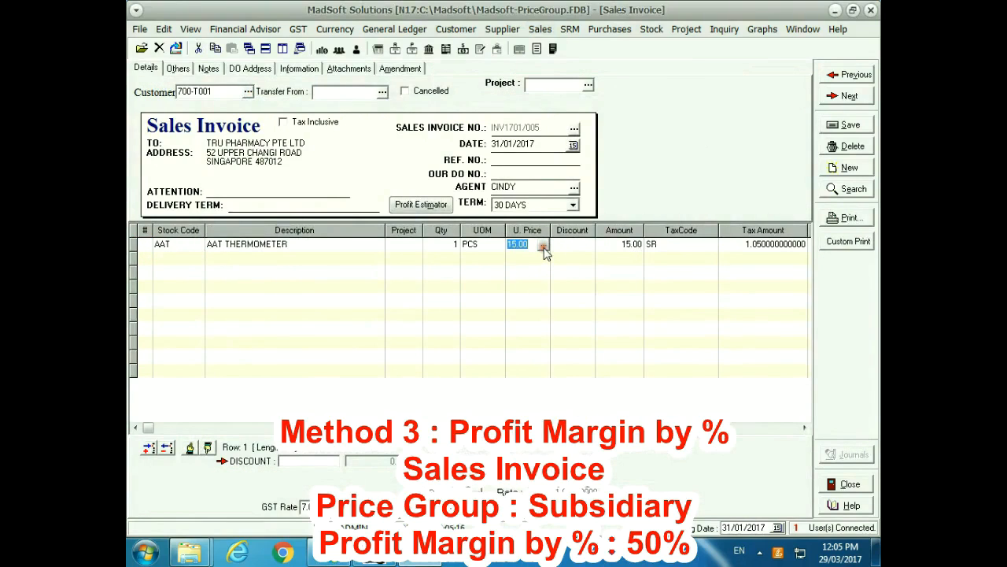
left_click(546, 246)
left_click_drag(509, 142, 525, 260)
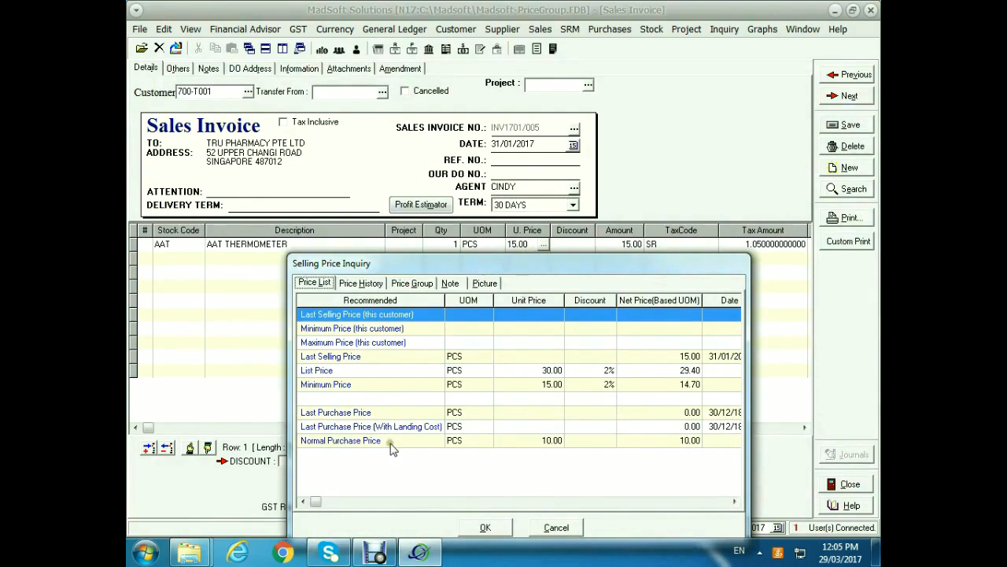
left_click(415, 284)
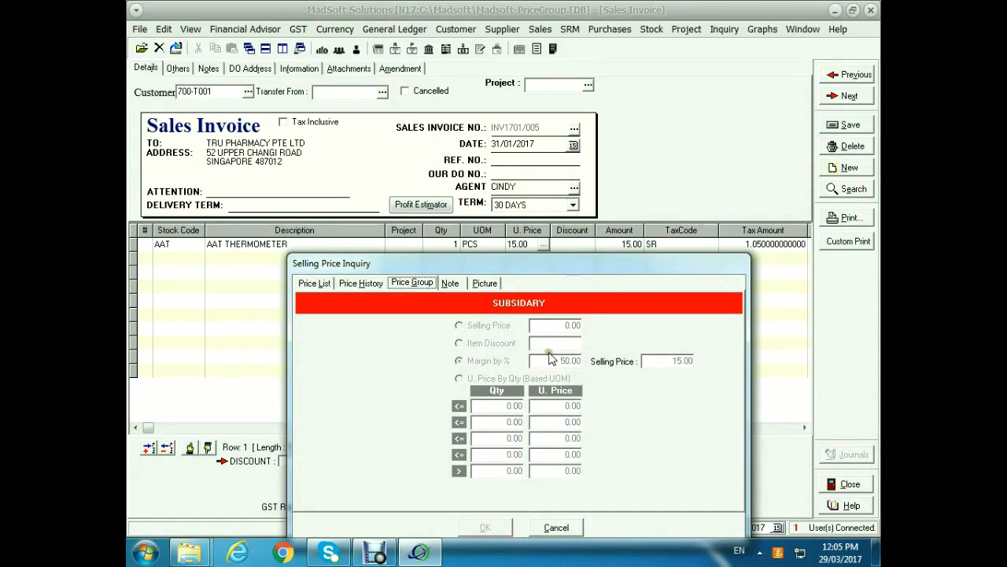
left_click(312, 285)
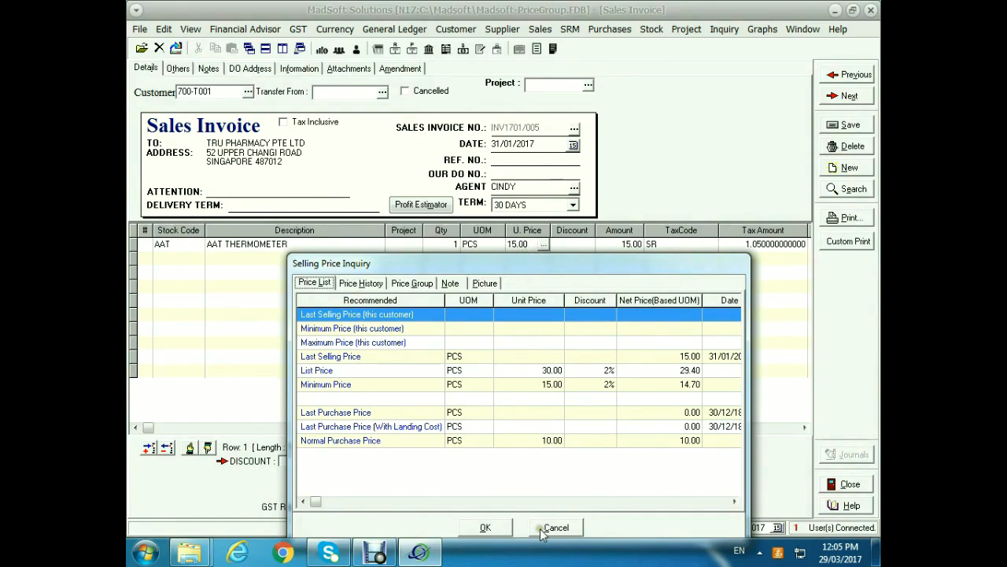
left_click(505, 527)
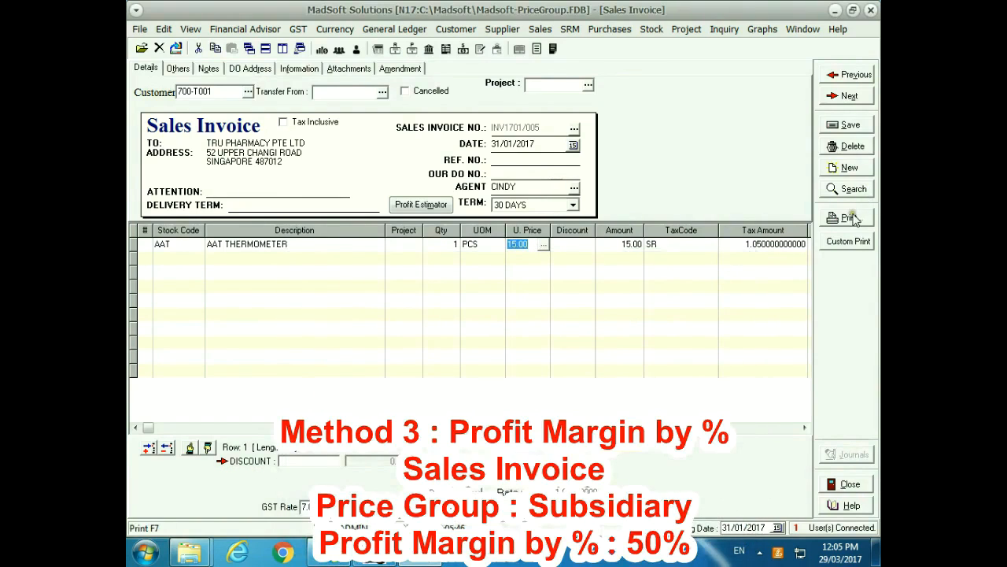
- Preview the tax invoice printout for the TRU PHARMACY invoice
left_click(848, 218)
left_click(830, 77)
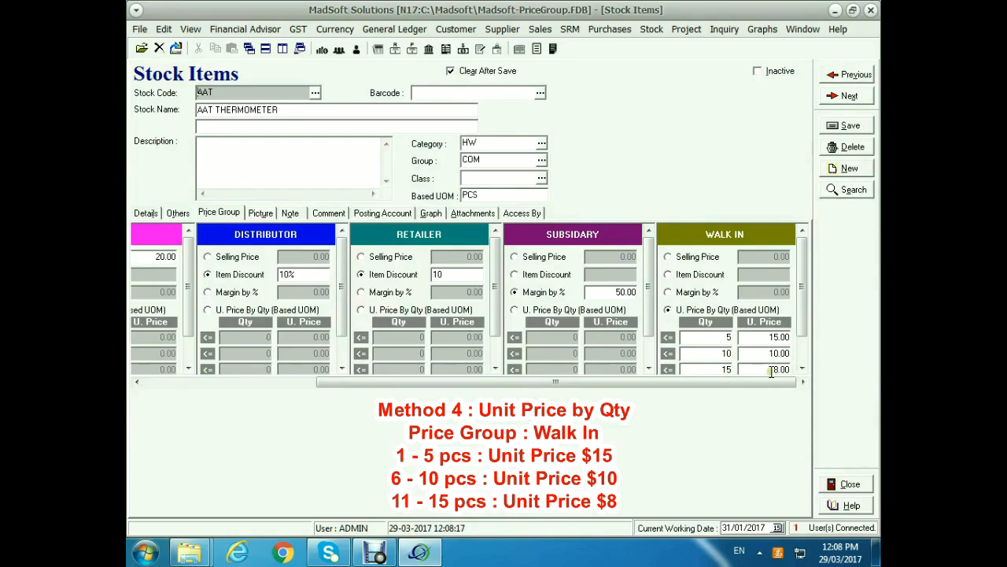
- Start a new sales invoice for the customer in the WALK IN price group
left_click(540, 29)
left_click(559, 87)
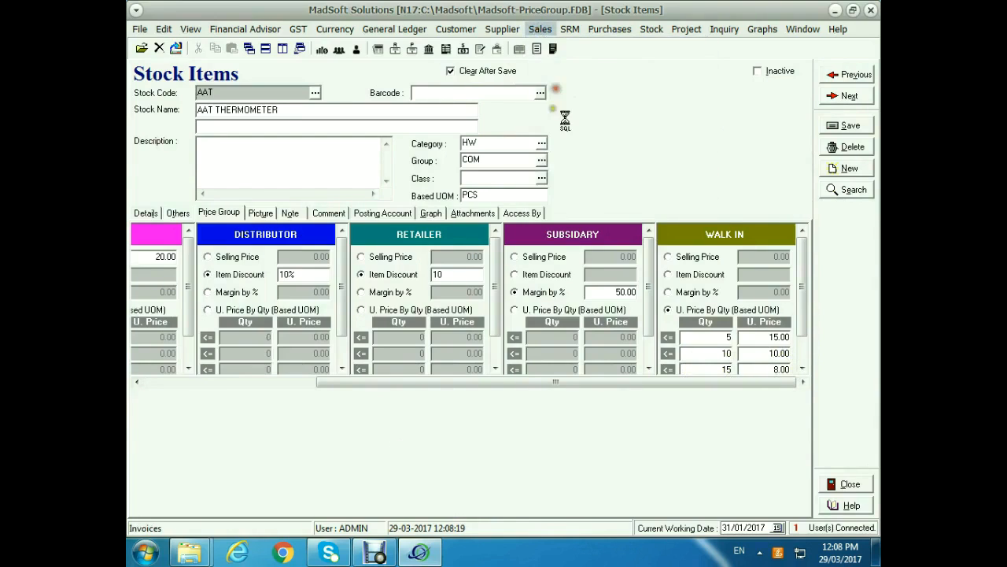
left_click(247, 92)
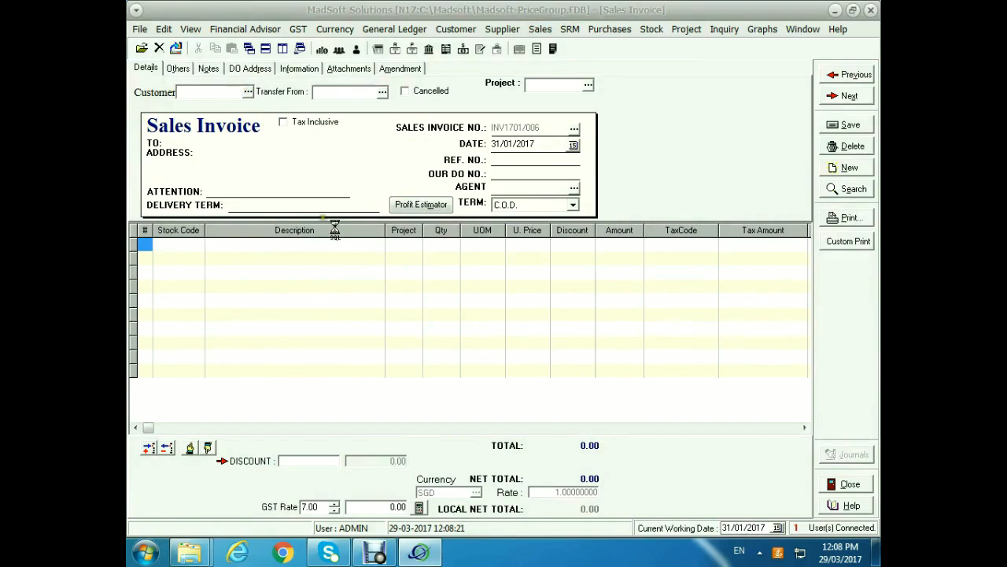
double_click(345, 300)
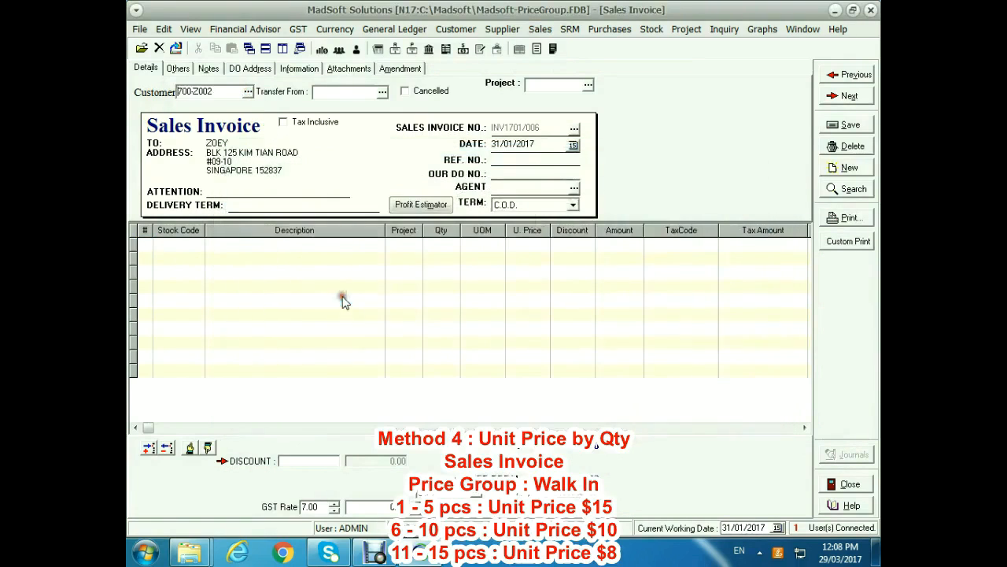
- Add AAT THERMOMETER as a line item with a quantity of 12
left_click(195, 245)
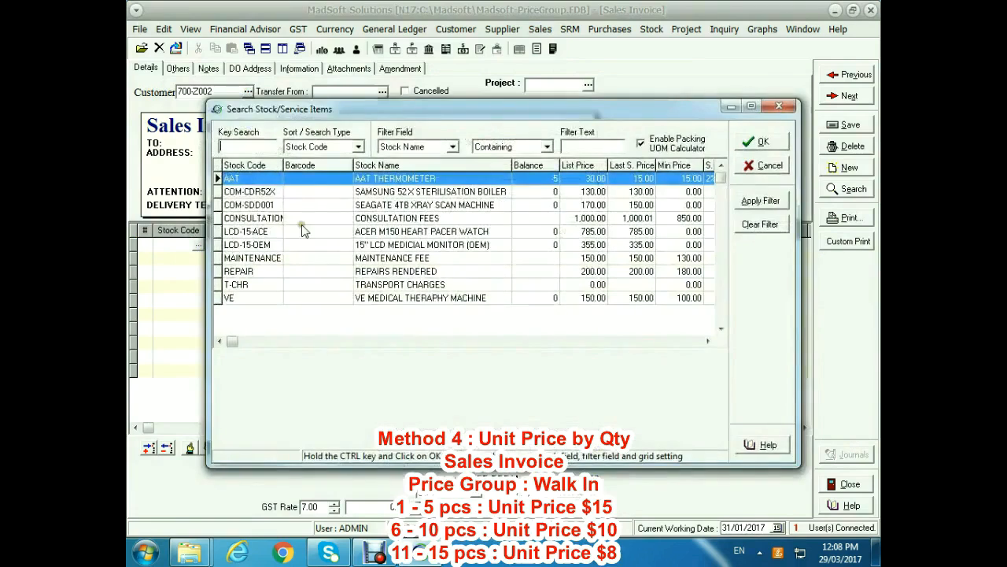
double_click(378, 180)
left_click(441, 244)
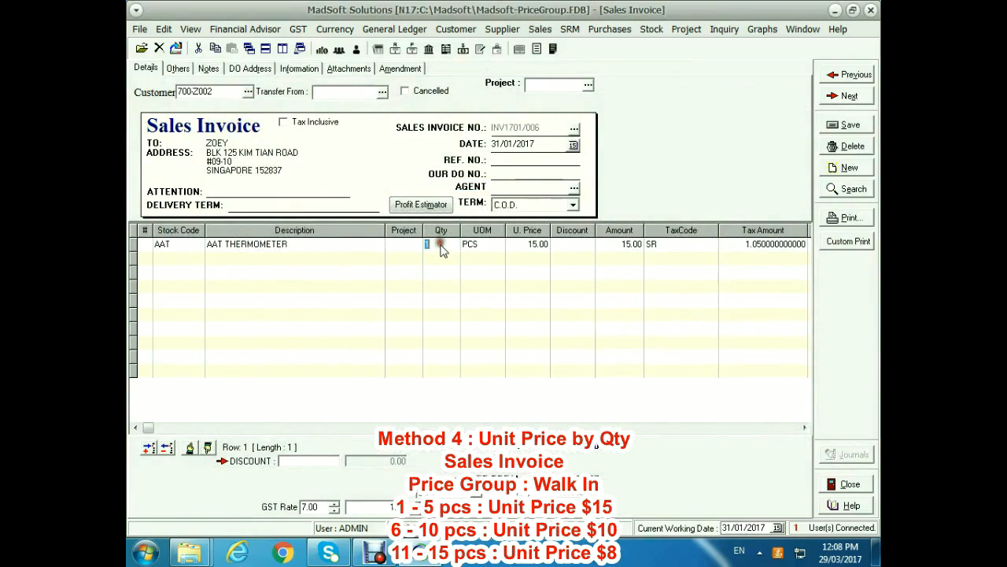
type("12")
- Inspect the line's selling price inquiry on the price group view, then cancel it
left_click(543, 246)
left_click(544, 245)
left_click_drag(513, 149, 529, 264)
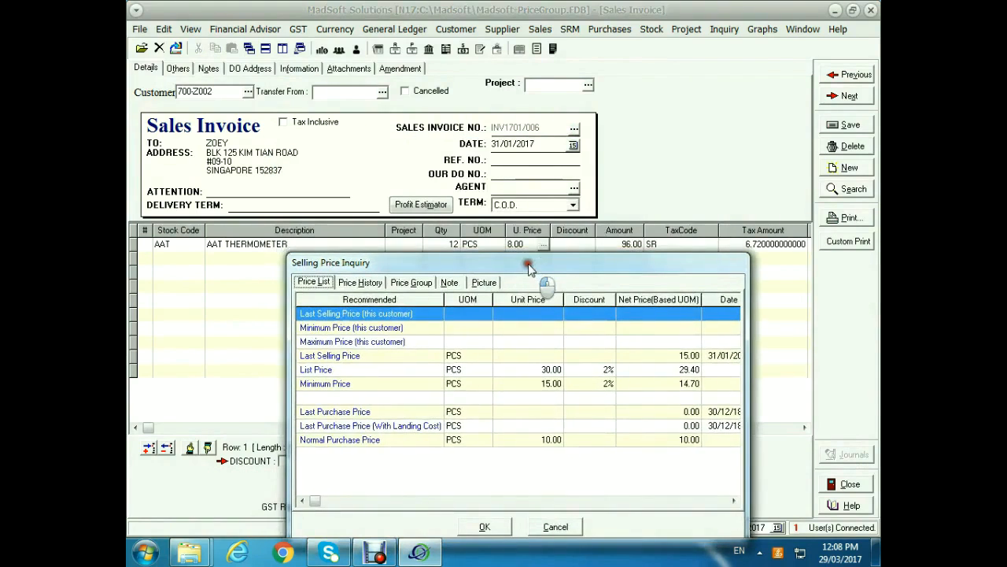
left_click(409, 281)
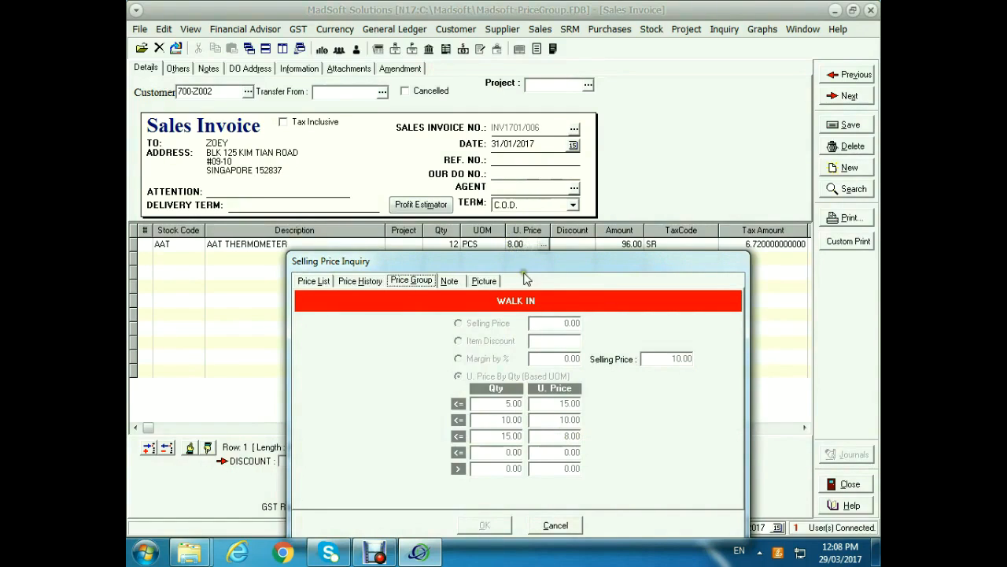
left_click(555, 525)
- Preview the tax invoice printout for the 12-piece AAT THERMOMETER invoice, then close the preview
left_click(846, 217)
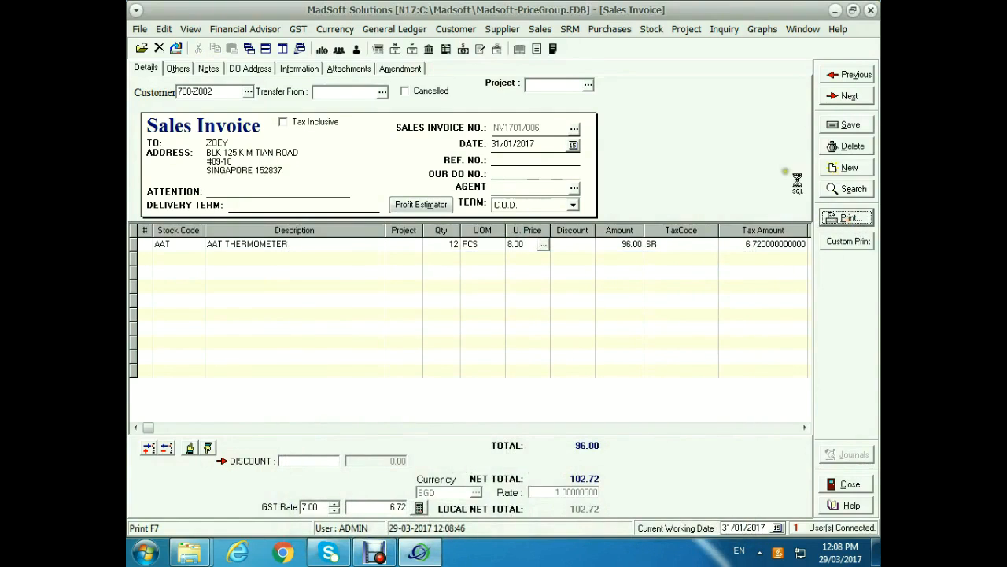
left_click(849, 74)
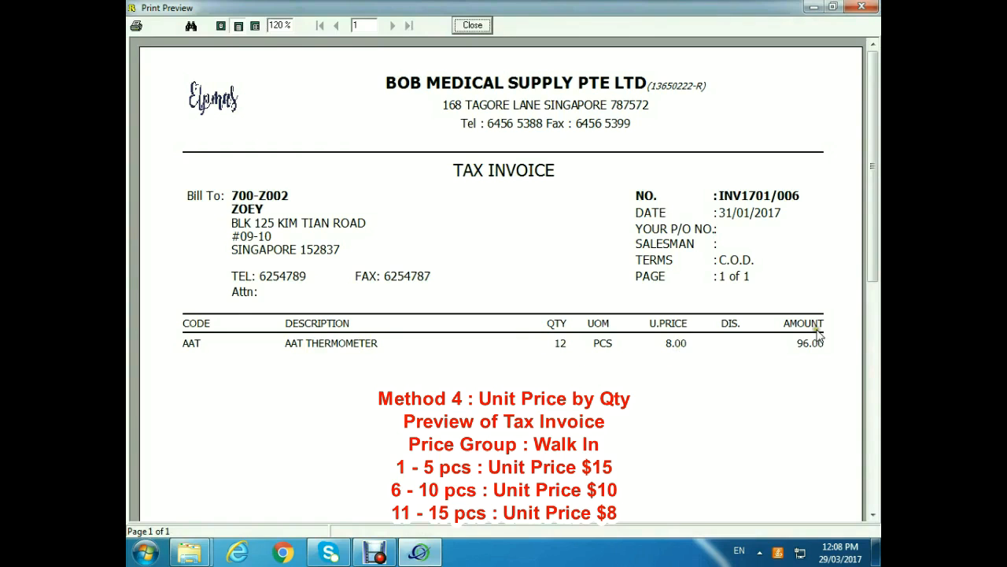
left_click(472, 25)
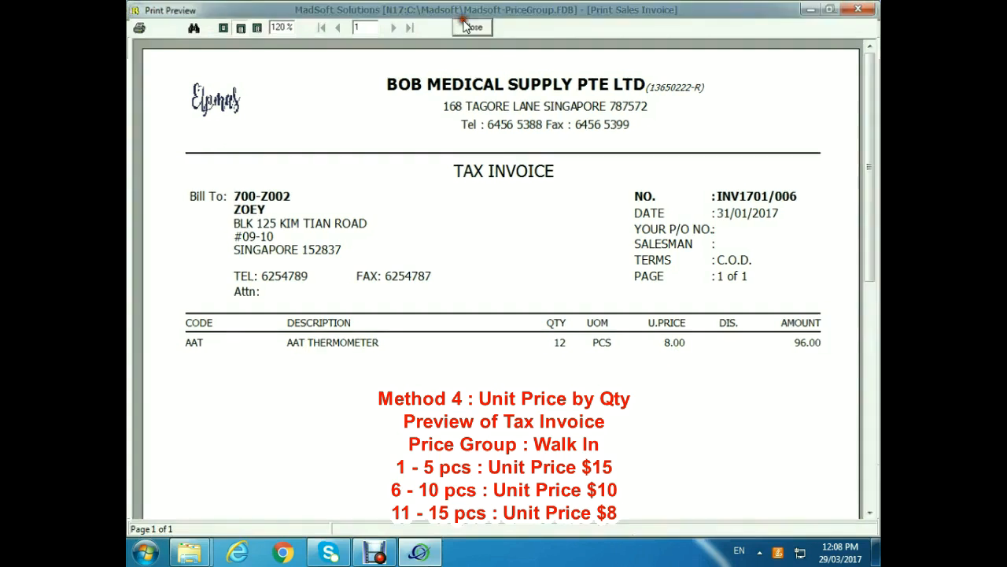
- Start another new sales invoice for the customer in the WALK IN price group
left_click(848, 483)
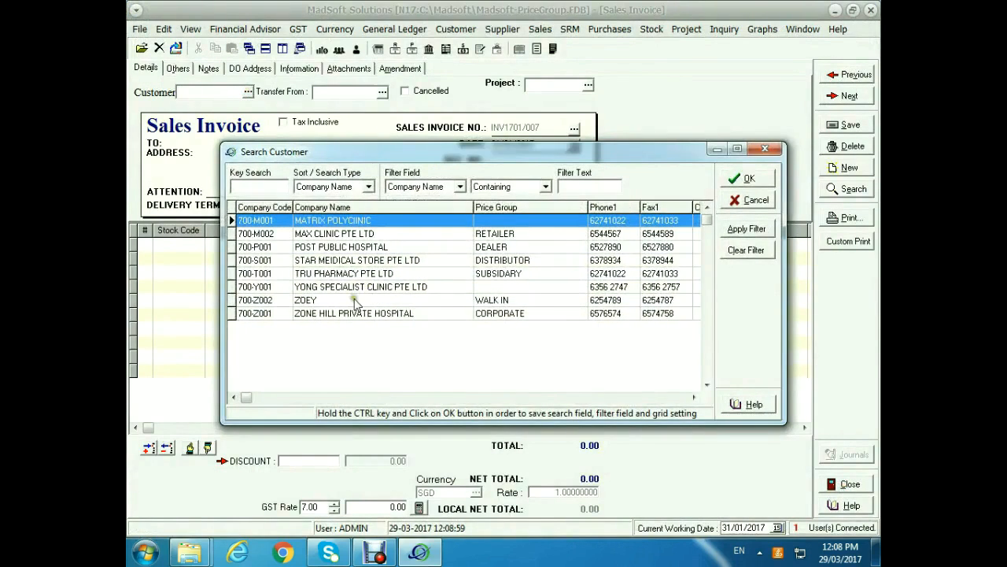
double_click(355, 300)
left_click(195, 245)
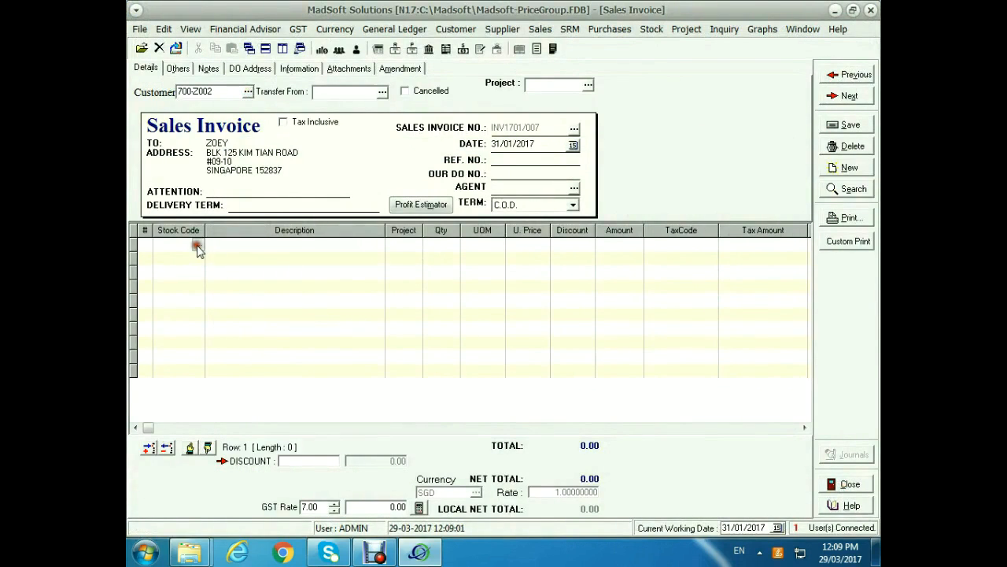
- Add AAT THERMOMETER as a line item with a quantity of 8
double_click(387, 179)
left_click(439, 254)
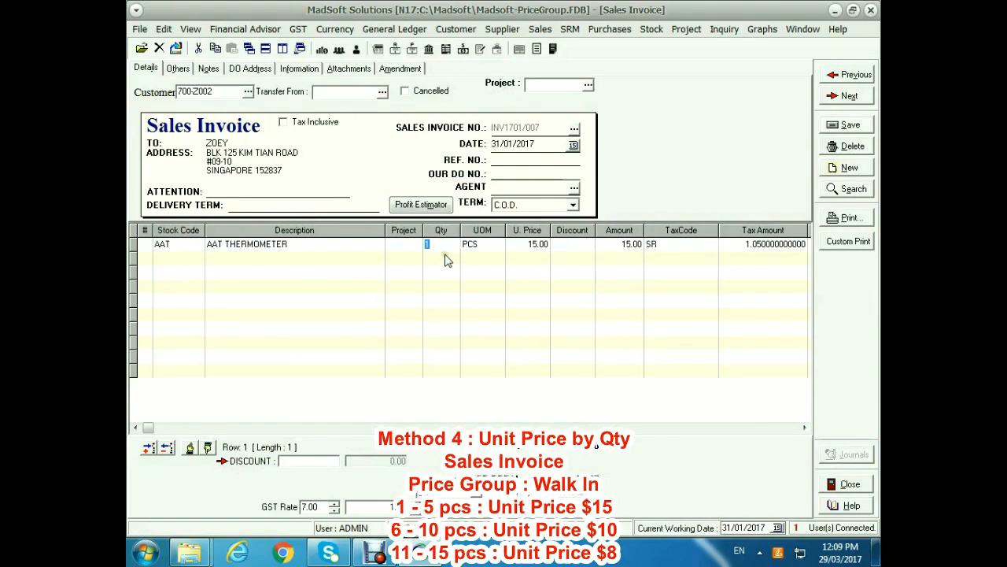
type("8")
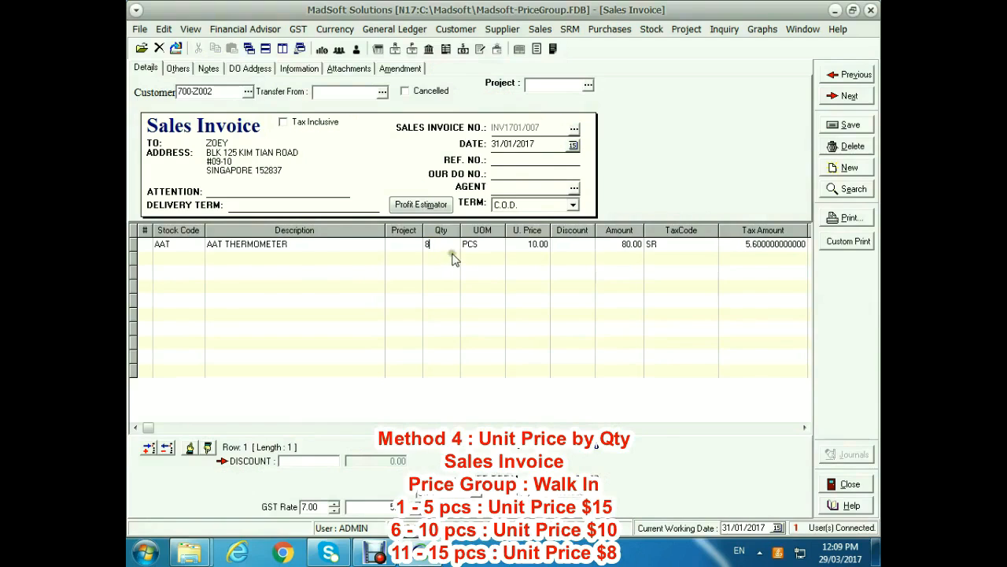
- Inspect the line's selling price inquiry, including the price group view, then cancel it
left_click(543, 249)
left_click(547, 249)
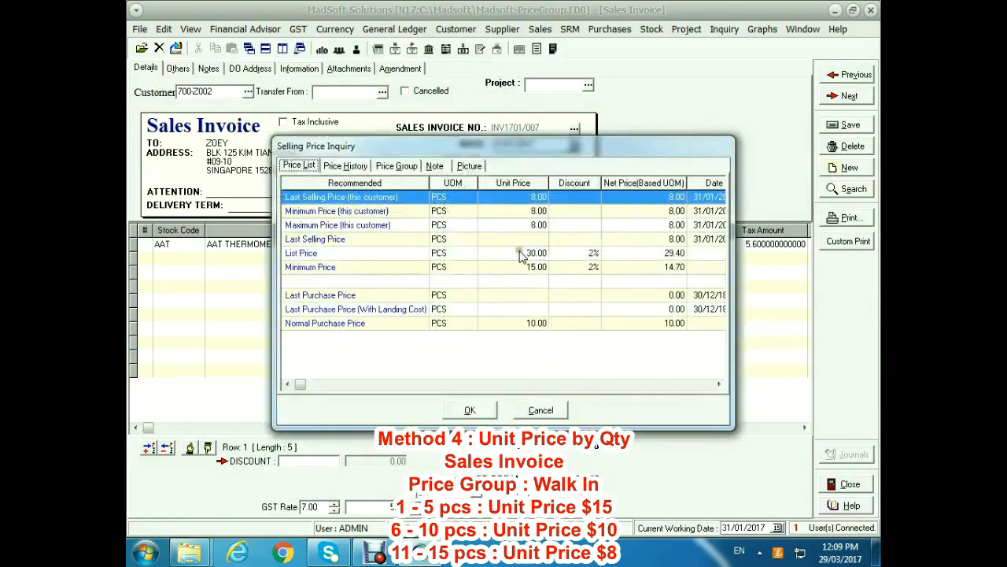
left_click_drag(505, 143, 520, 268)
left_click(415, 288)
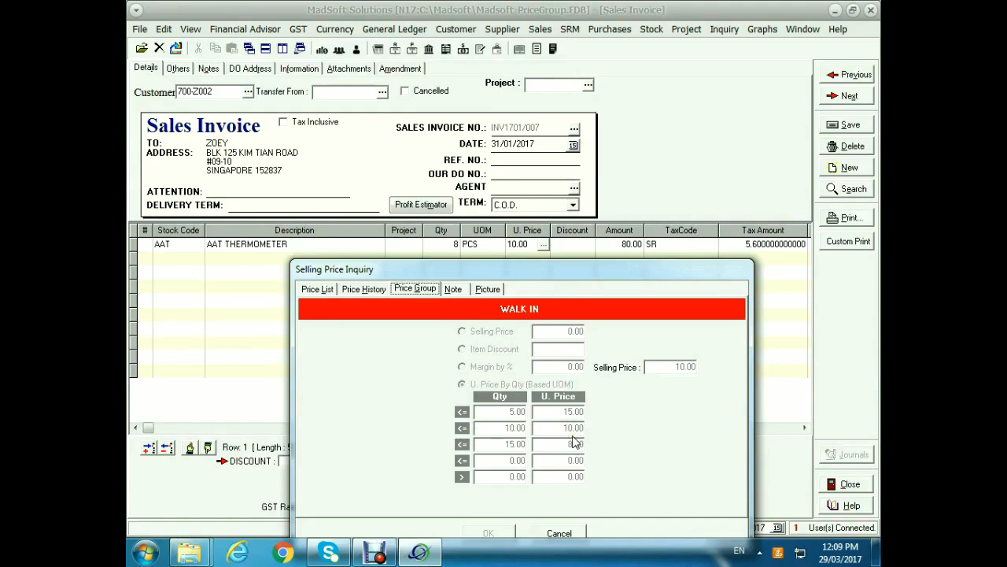
left_click(560, 533)
- Preview the tax invoice printout for the current sales invoice
left_click(848, 221)
left_click(849, 74)
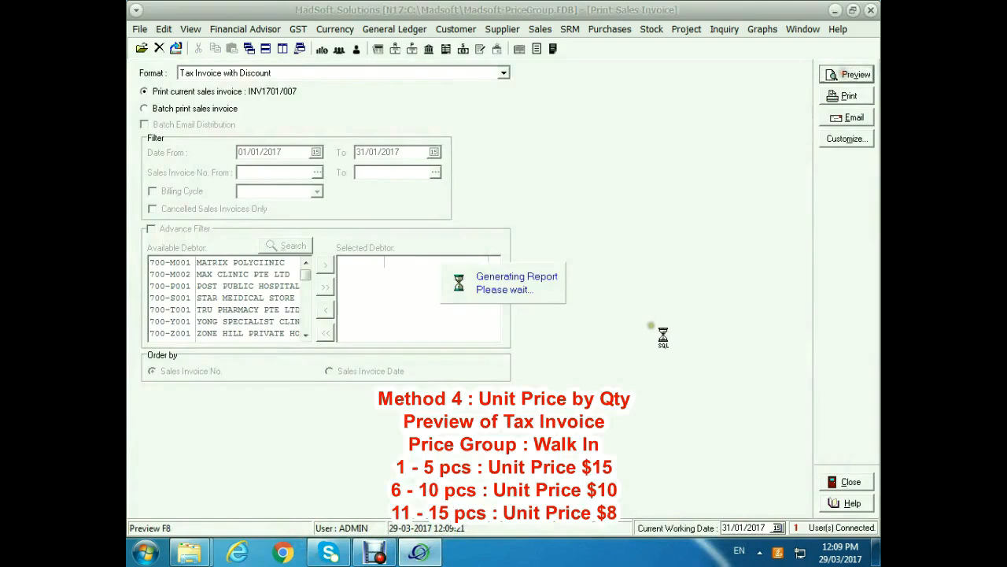
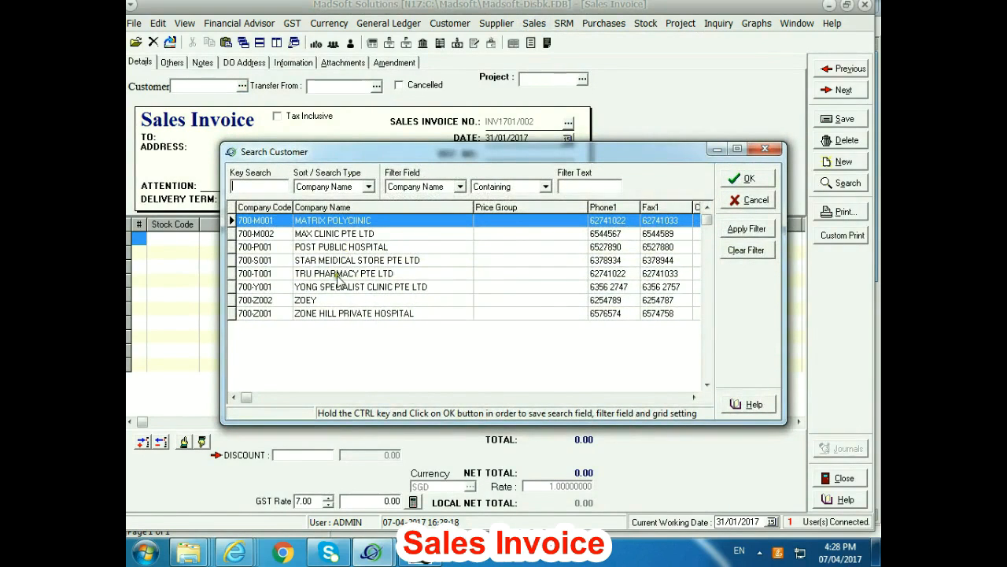
- Select STAR MEIDICAL STORE PTE LTD as the invoice customer and add AAT THERMOMETER as a line item
double_click(340, 262)
left_click(181, 239)
left_click(192, 238)
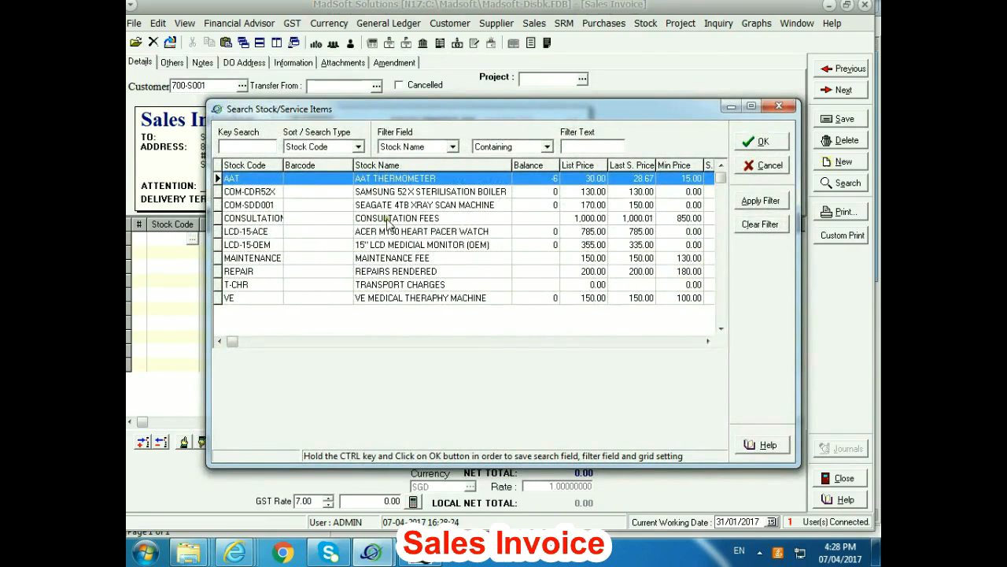
double_click(404, 179)
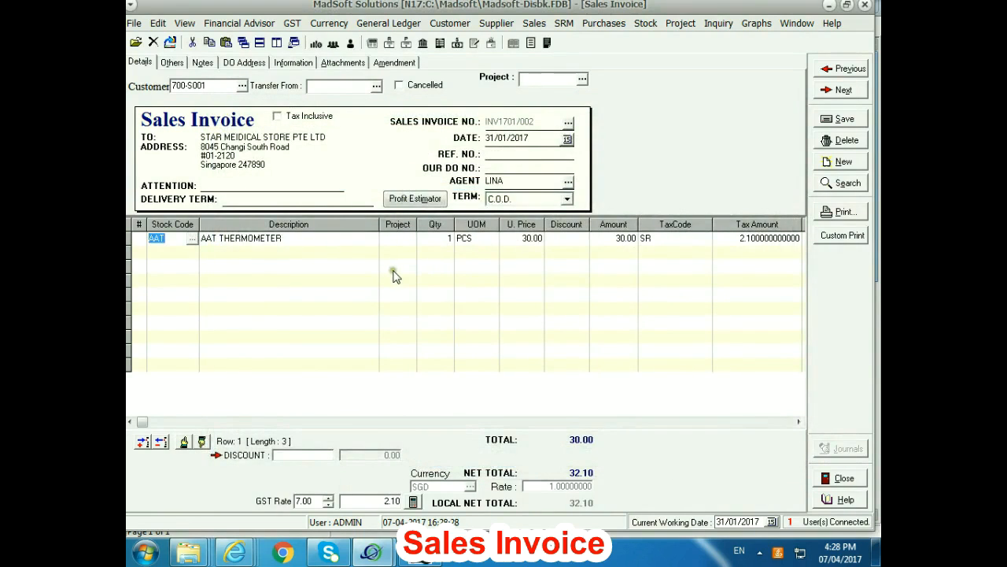
- Set the AAT THERMOMETER line's quantity to 20
left_click(511, 240)
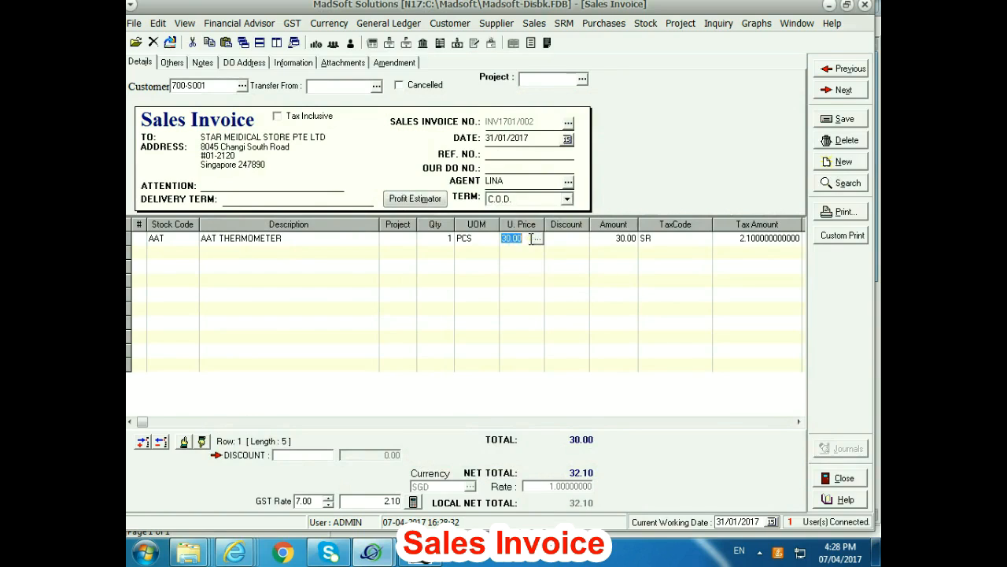
left_click(450, 241)
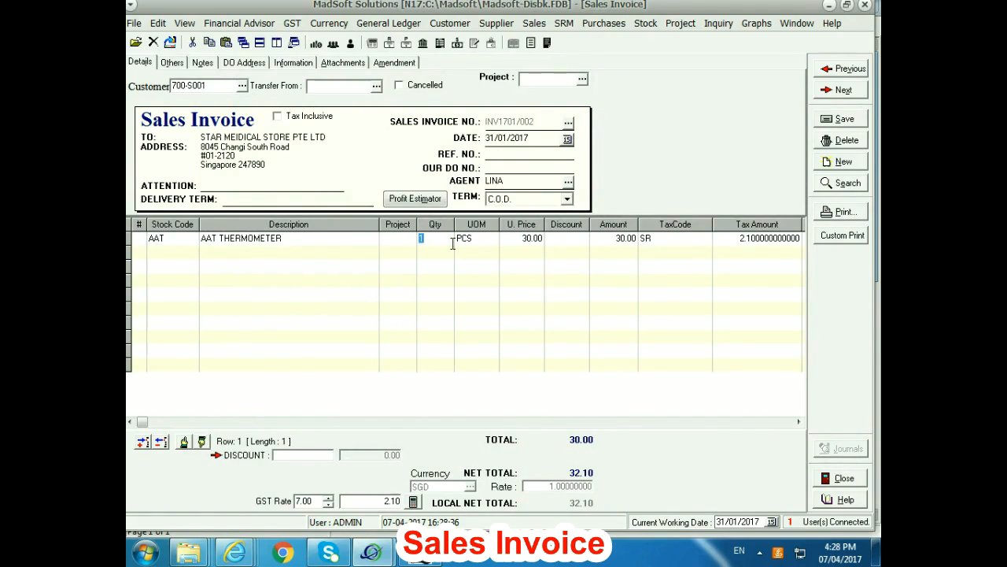
type("20")
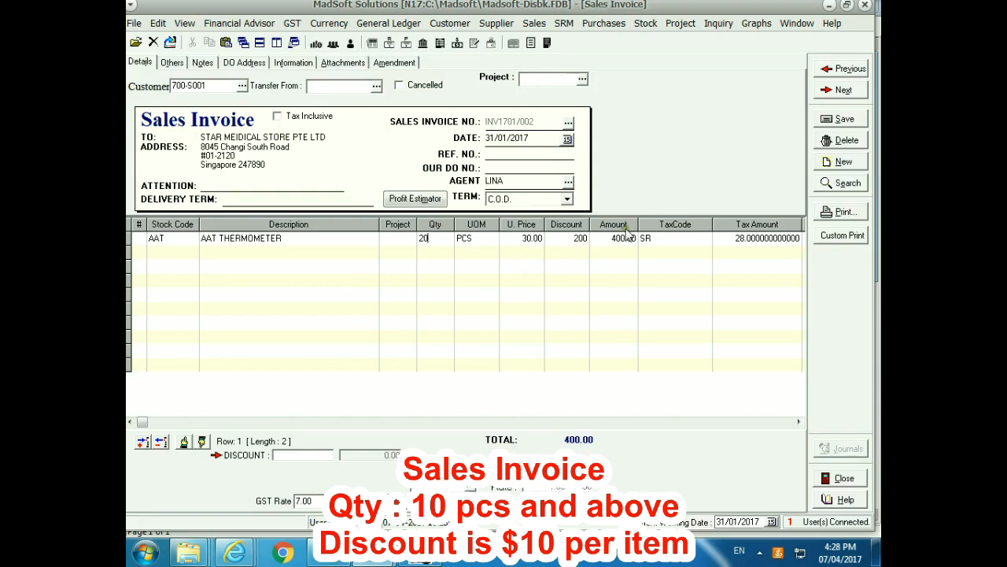
- Save the JAN PRMO discount book item for AAT THERMOMETER with quantity 5 and an amount discount of 8.00
left_click(848, 214)
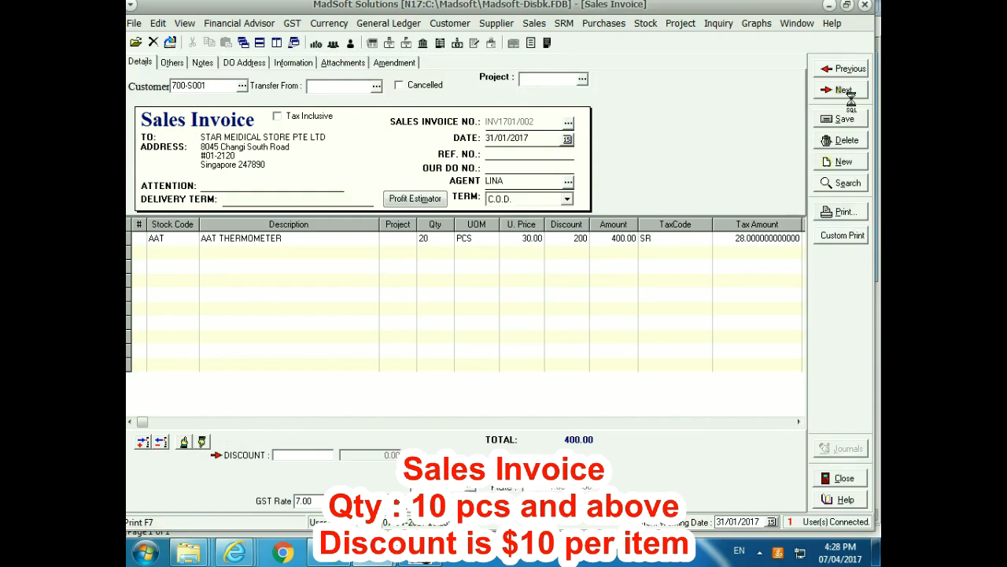
left_click(840, 70)
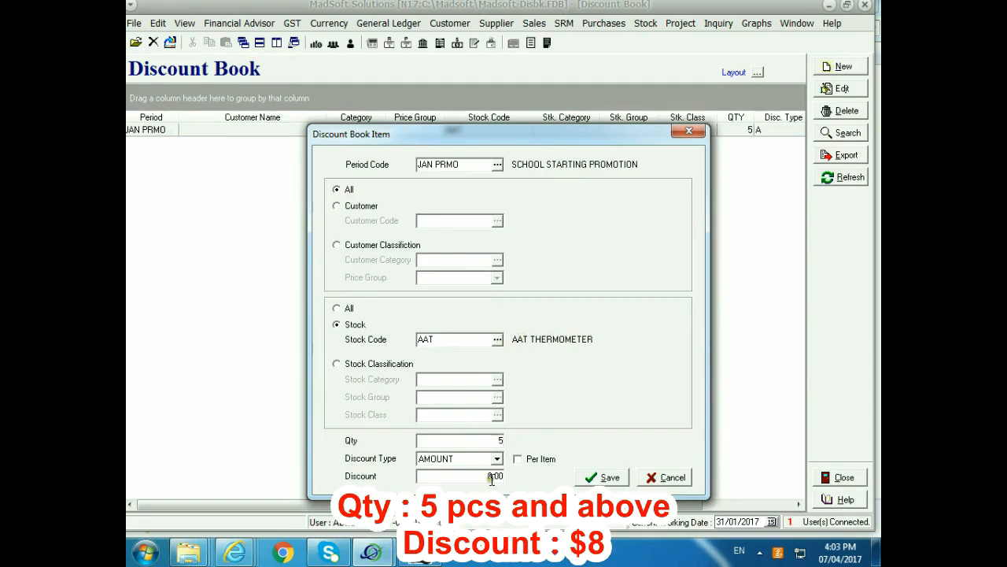
left_click(596, 480)
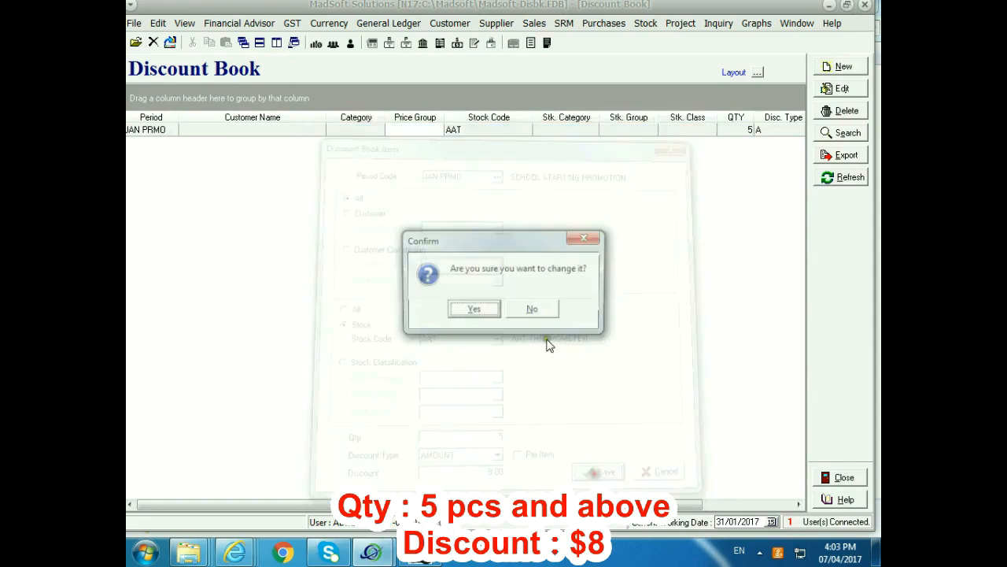
left_click(473, 311)
- Open a new sales invoice and select MAX CLINIC PTE LTD as the customer
left_click(535, 24)
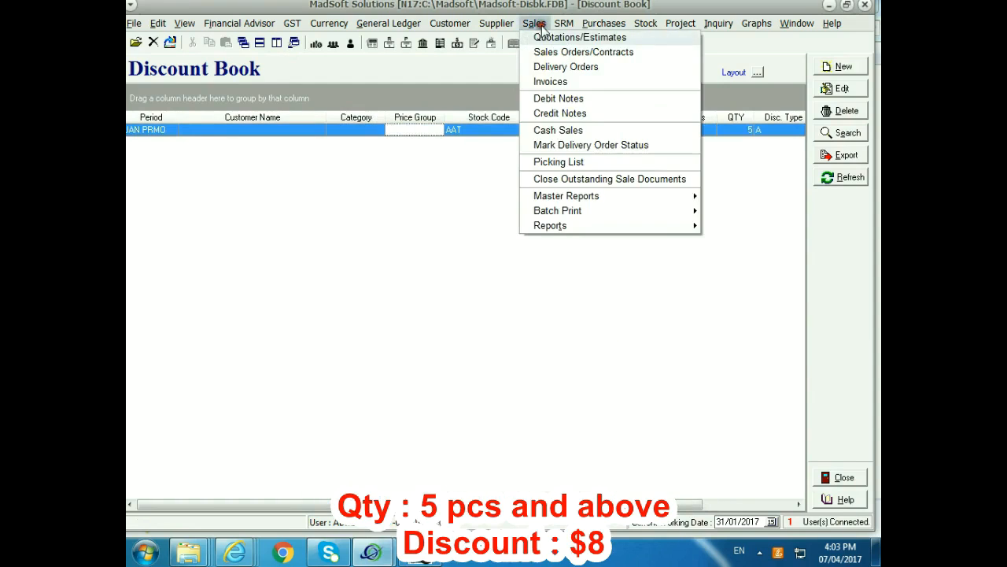
left_click(555, 82)
left_click(242, 86)
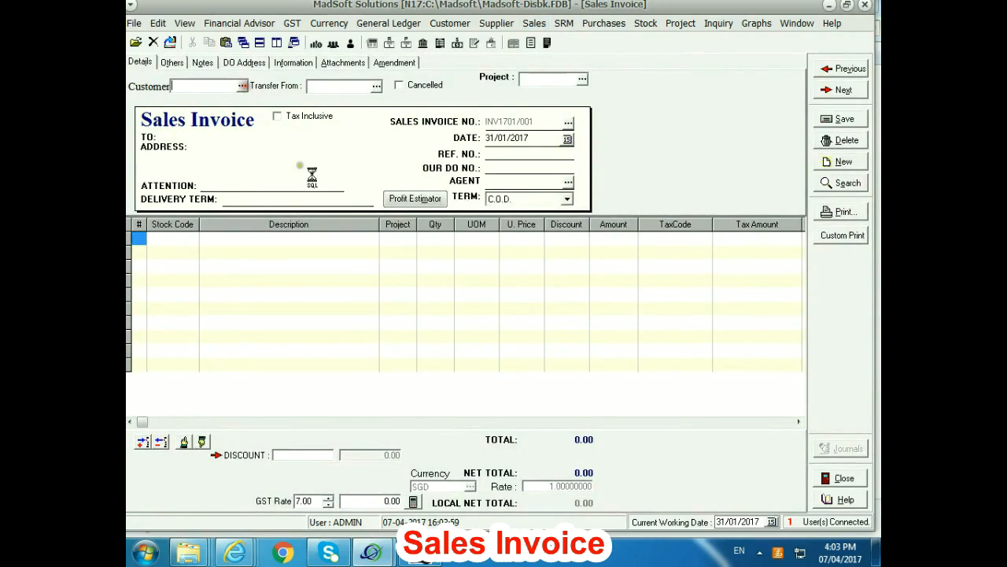
double_click(352, 237)
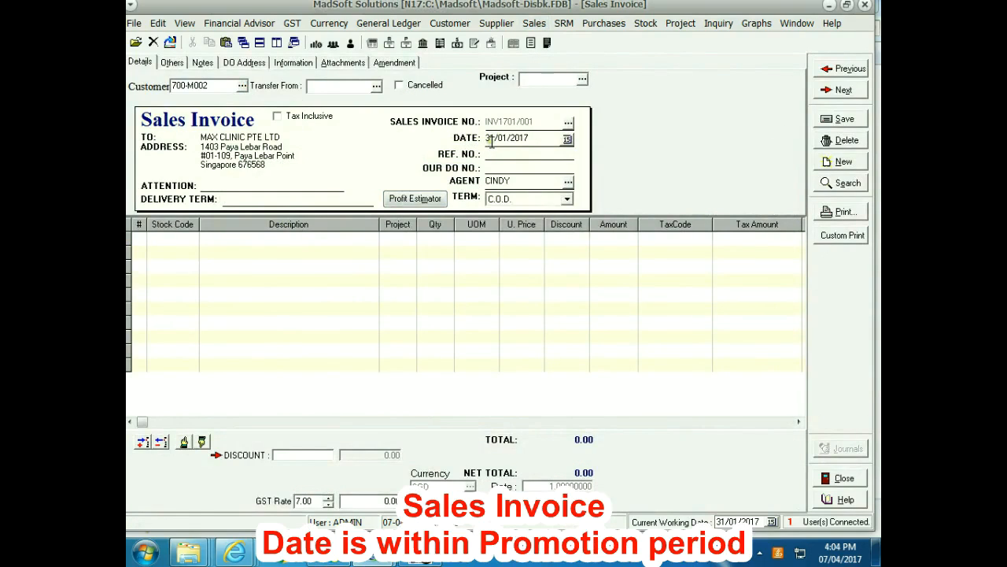
- Add AAT THERMOMETER as a line item on the new invoice
left_click(170, 239)
left_click(190, 239)
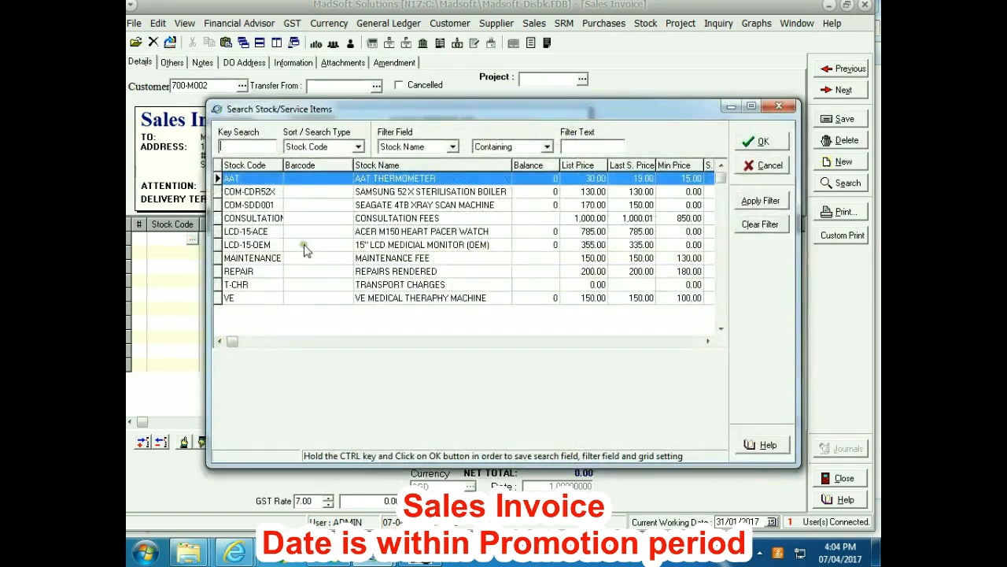
double_click(381, 178)
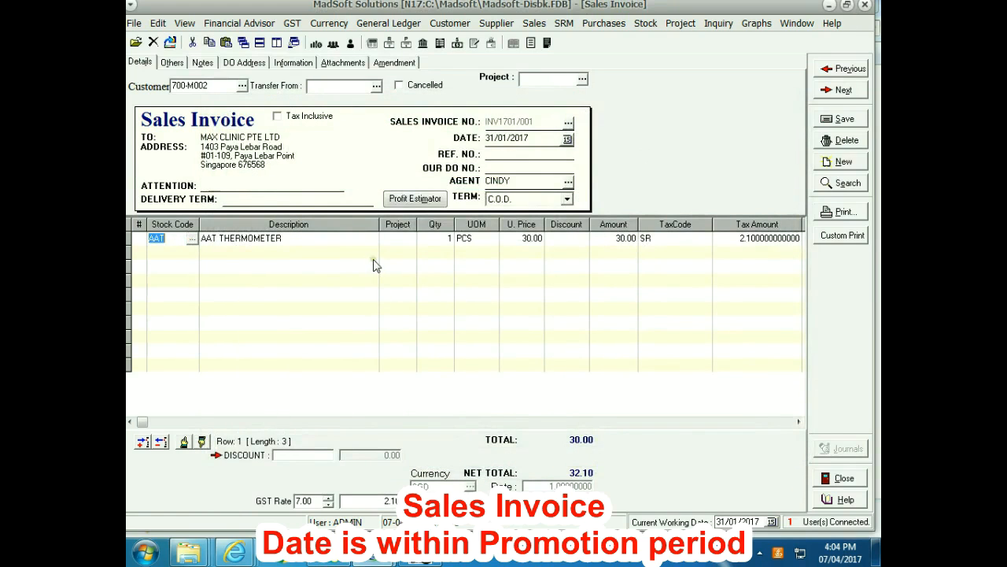
- Open the line's selling price inquiry, review it, and cancel it
left_click(530, 241)
left_click(538, 238)
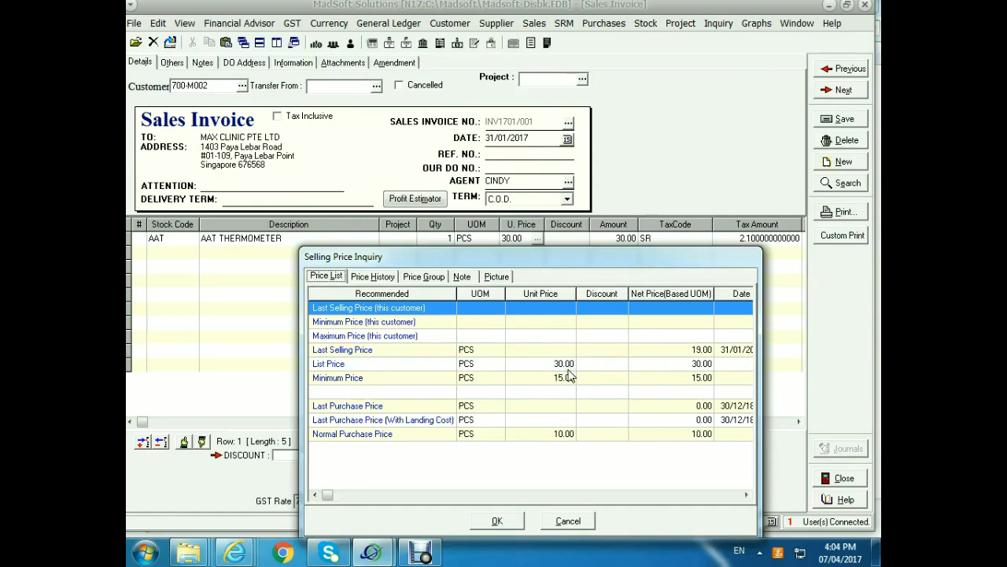
left_click(568, 520)
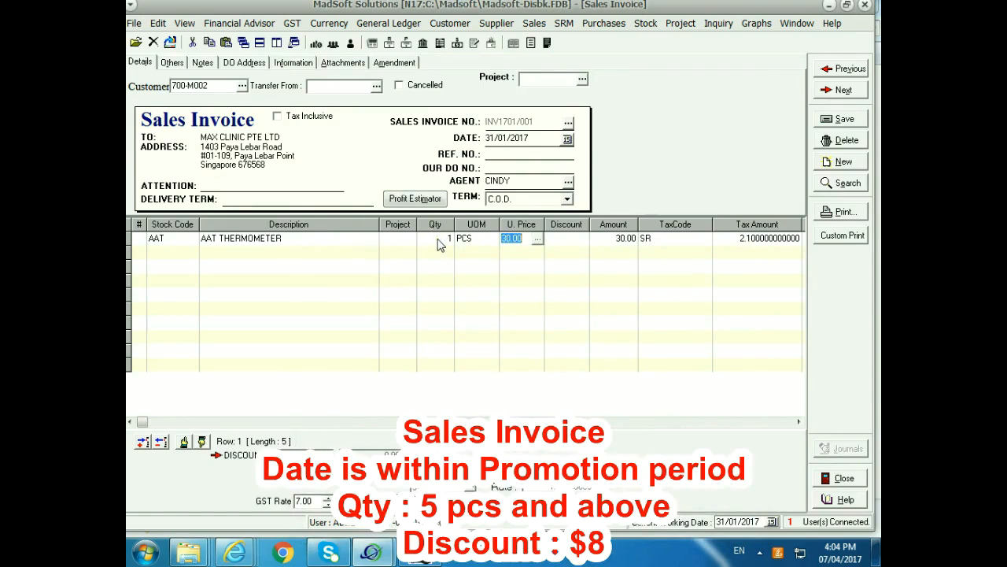
- Set the AAT THERMOMETER line's quantity to 6
left_click(437, 239)
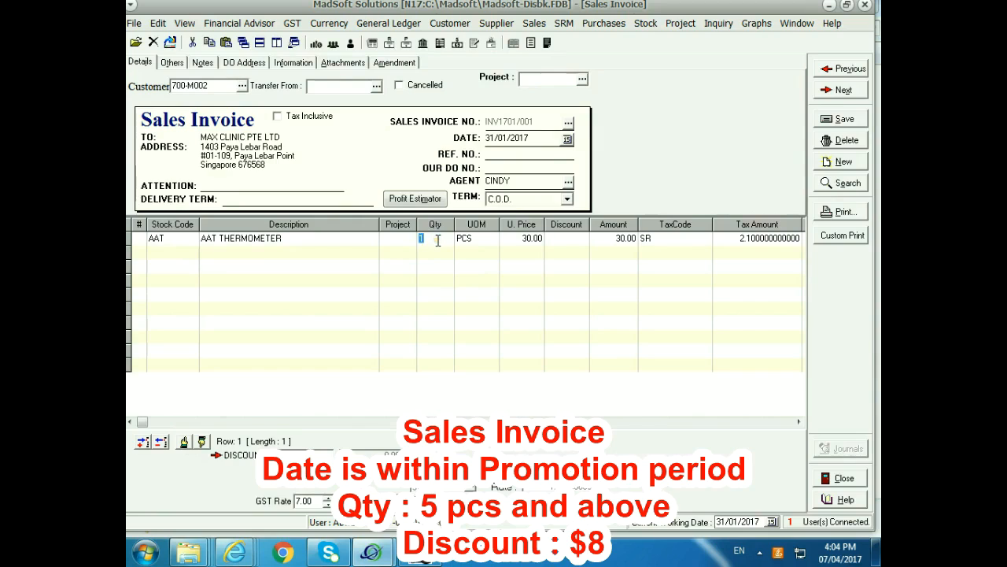
type("6")
key("Return")
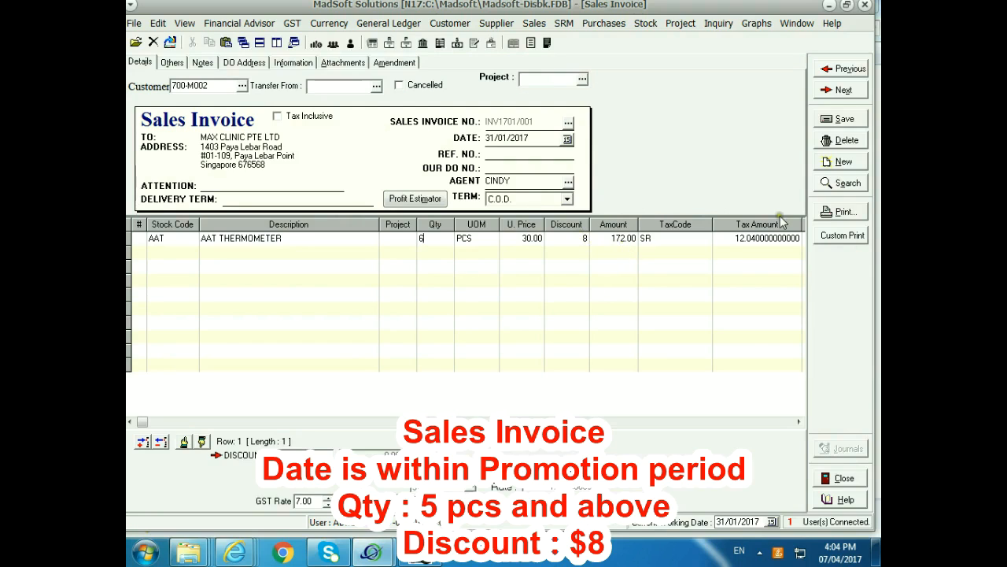
key("F7")
left_click(843, 68)
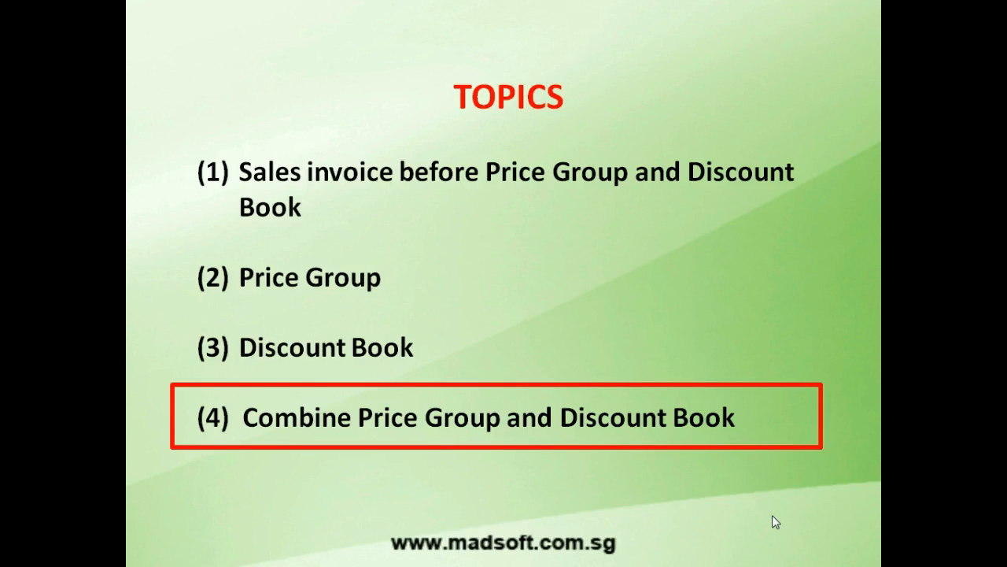
left_click(773, 516)
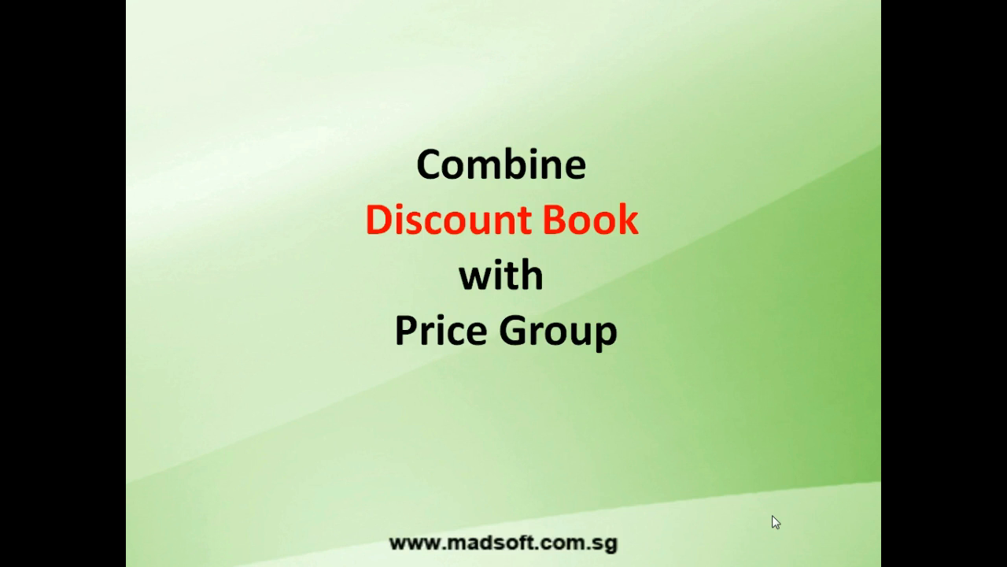
left_click(772, 514)
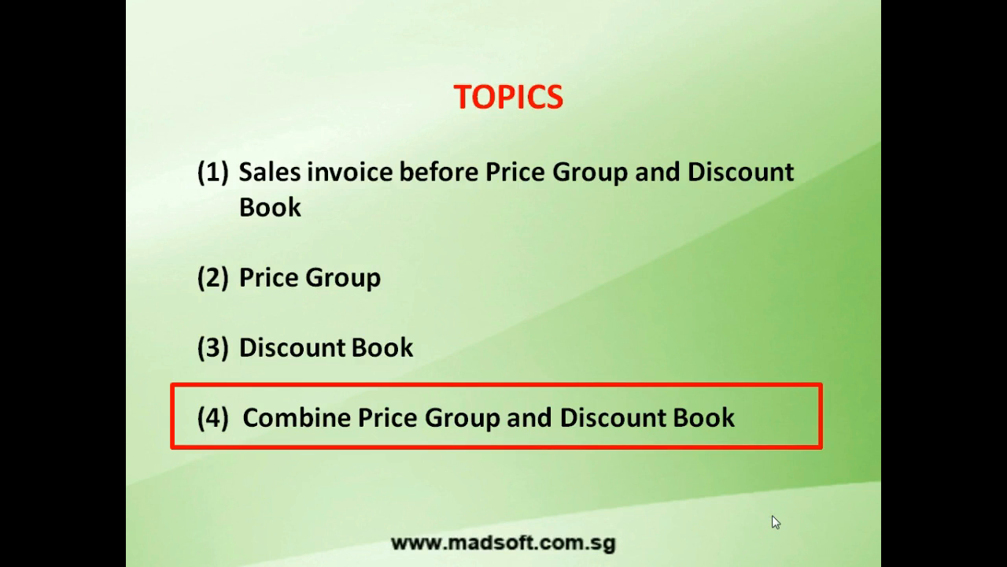
left_click(772, 515)
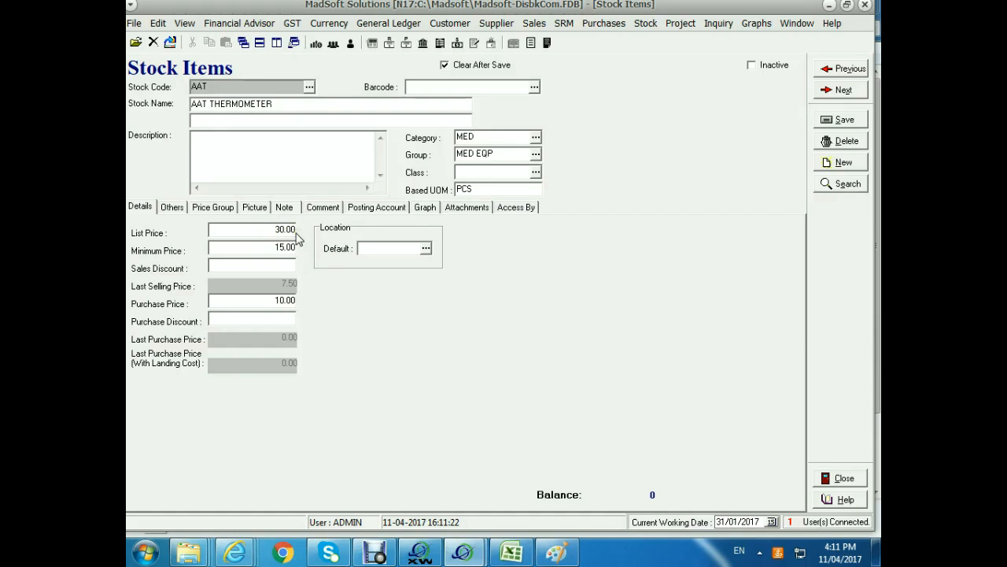
- Examine the AAT THERMOMETER stock item's price group settings for WALK IN
left_click(213, 207)
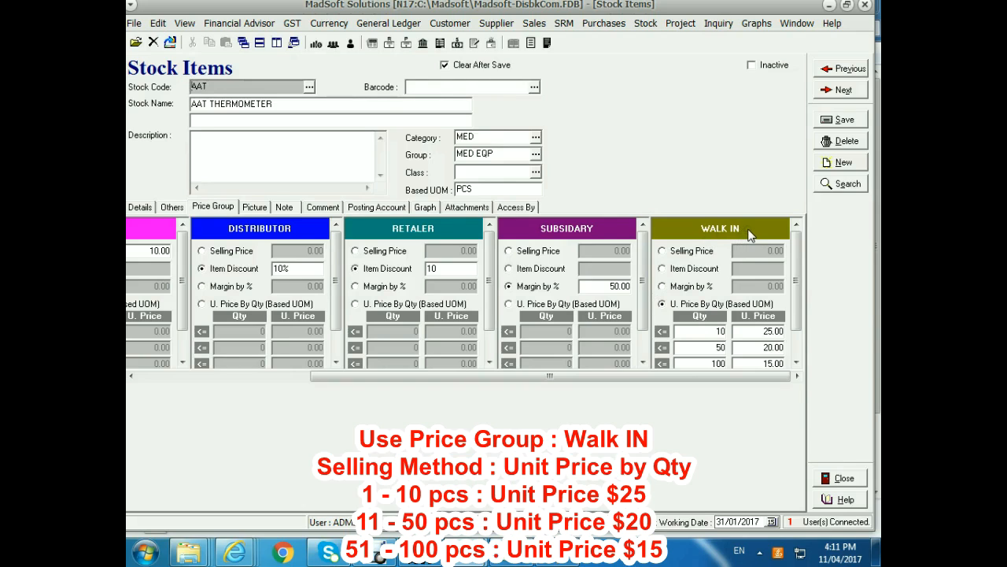
left_click_drag(795, 285, 796, 316)
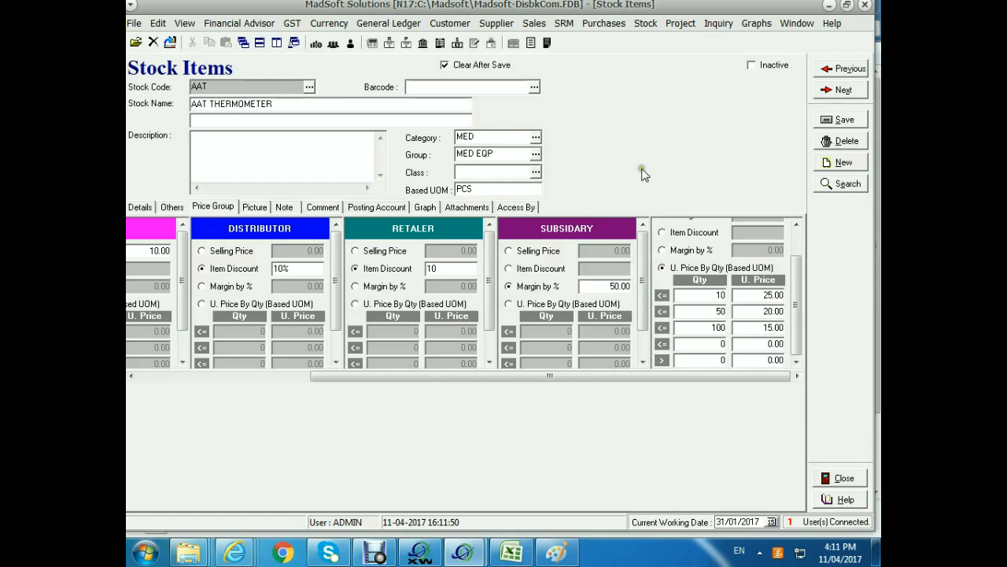
- Open an individual customer's account, enable Use Price Group with WALK IN, and save it
left_click(451, 23)
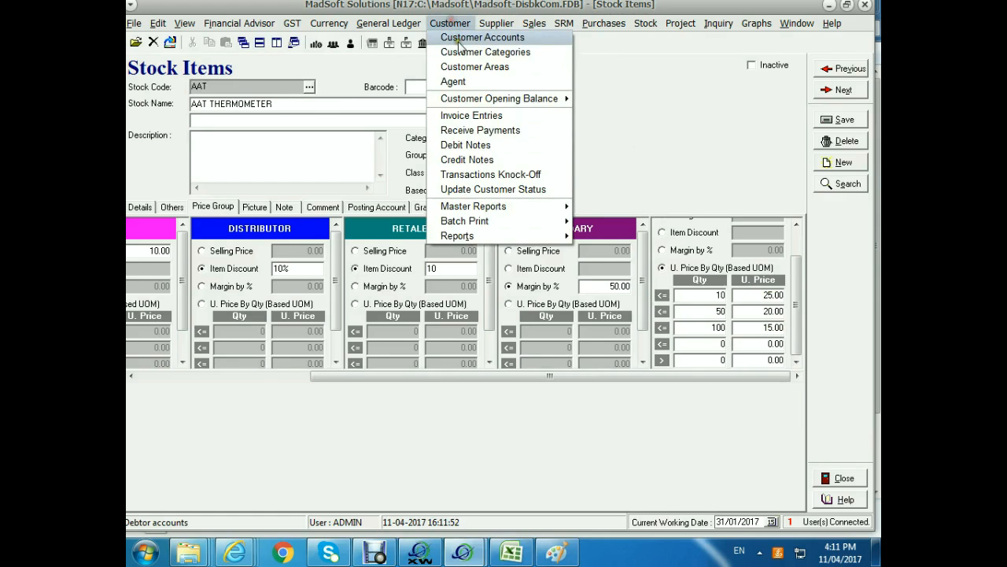
left_click(460, 40)
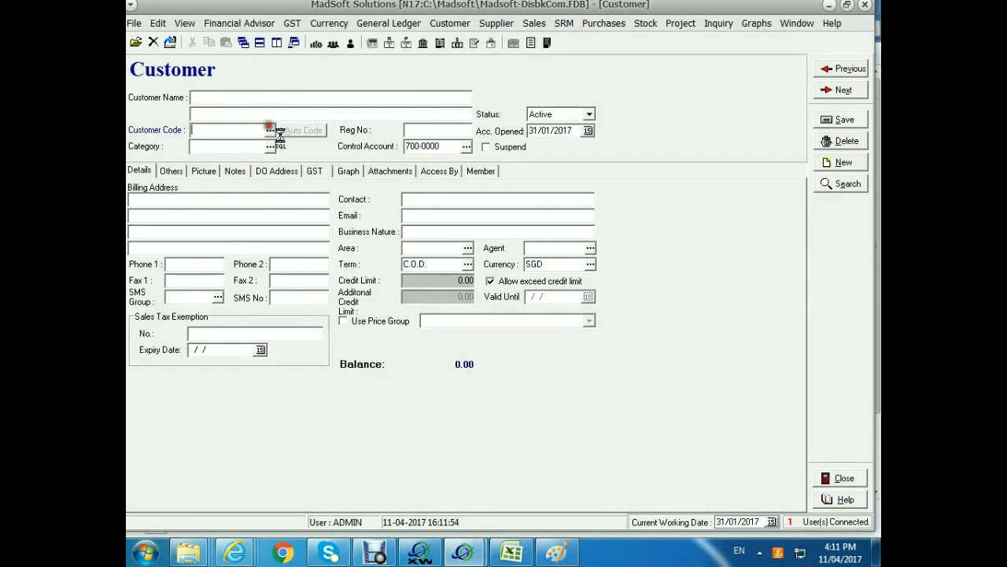
left_click(271, 129)
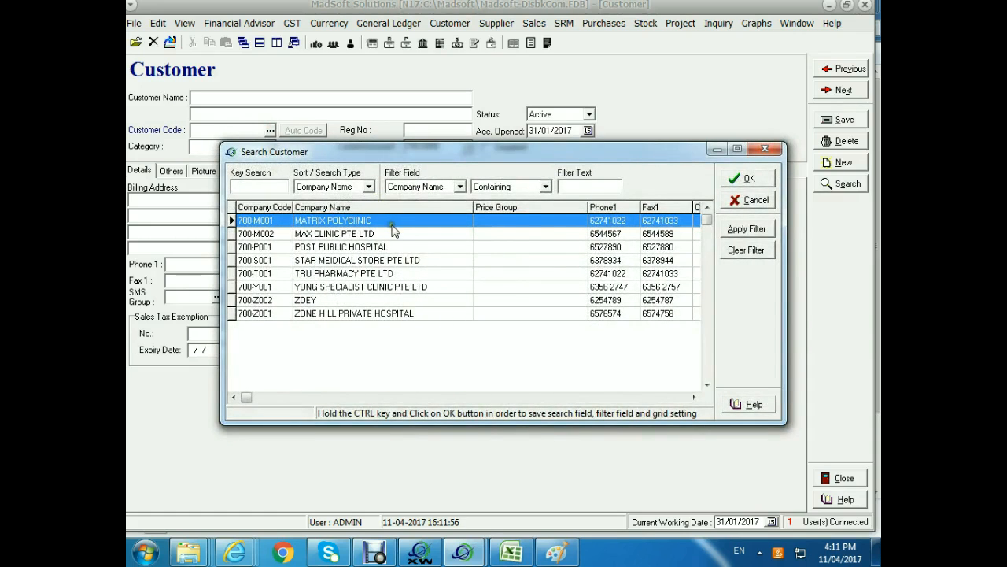
double_click(428, 302)
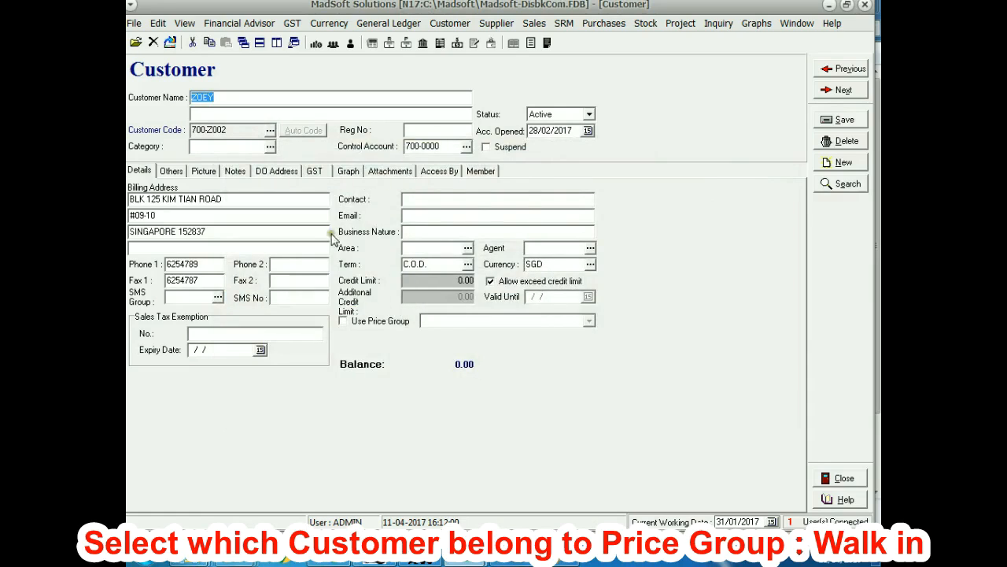
left_click(219, 115)
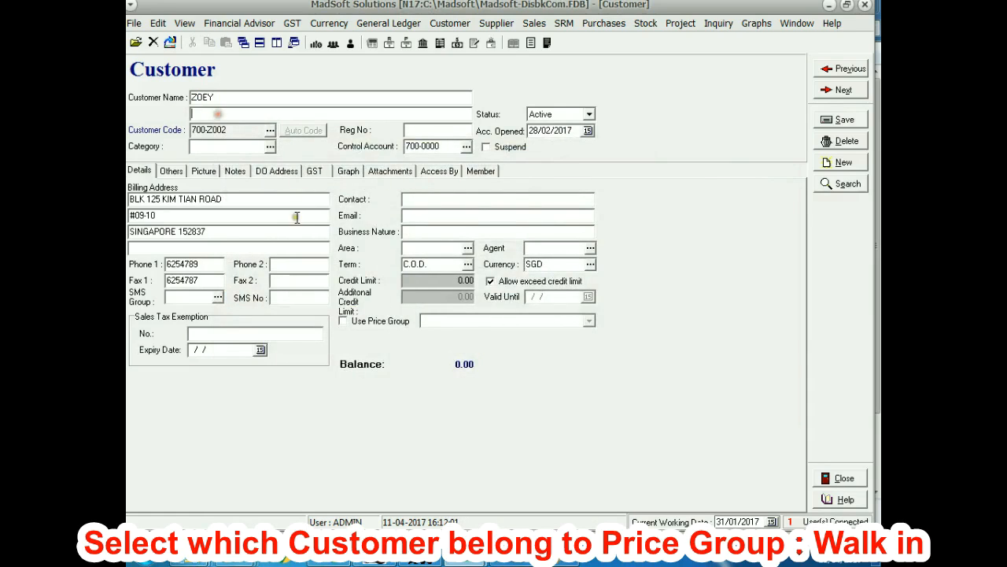
left_click(343, 322)
left_click(585, 322)
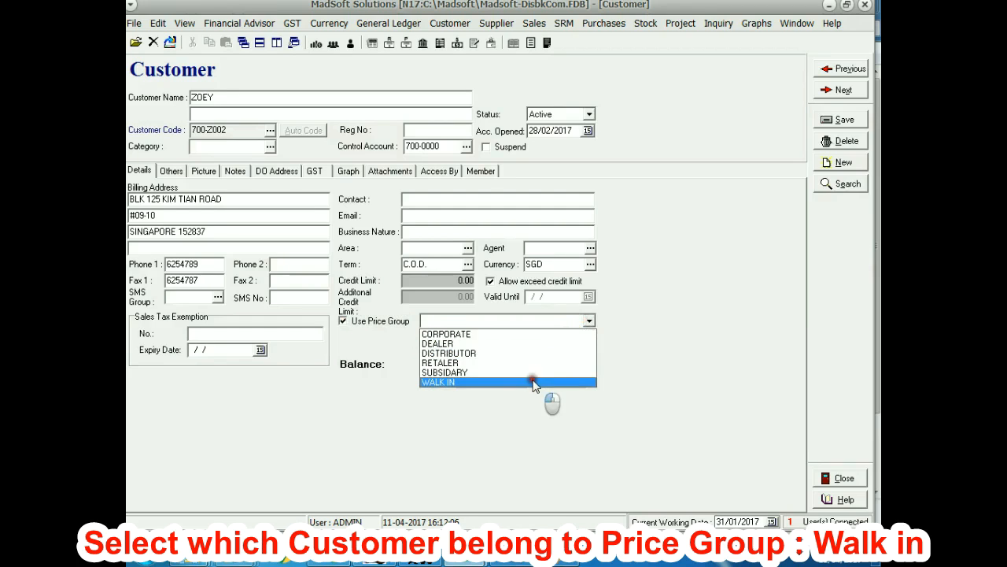
left_click(534, 382)
left_click(827, 122)
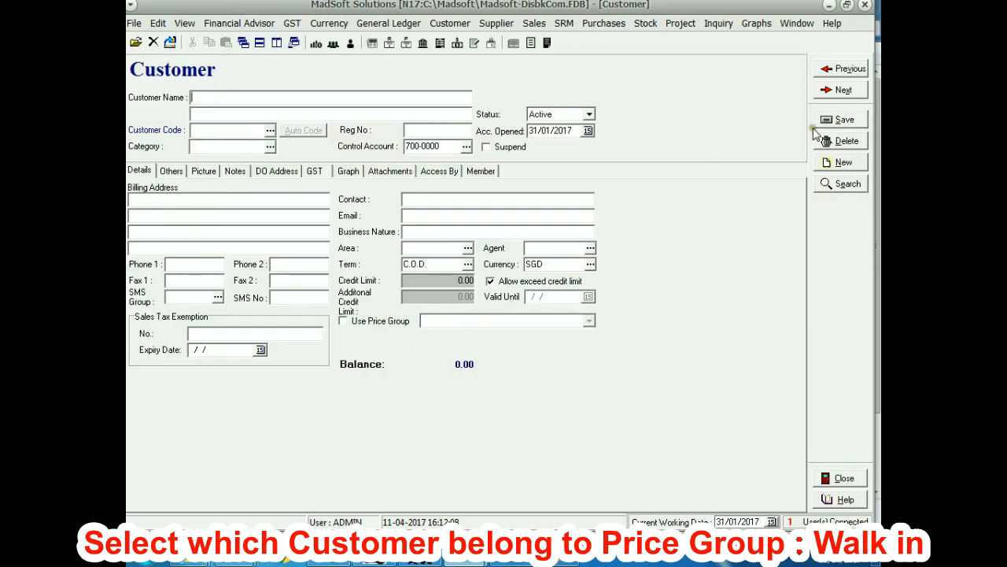